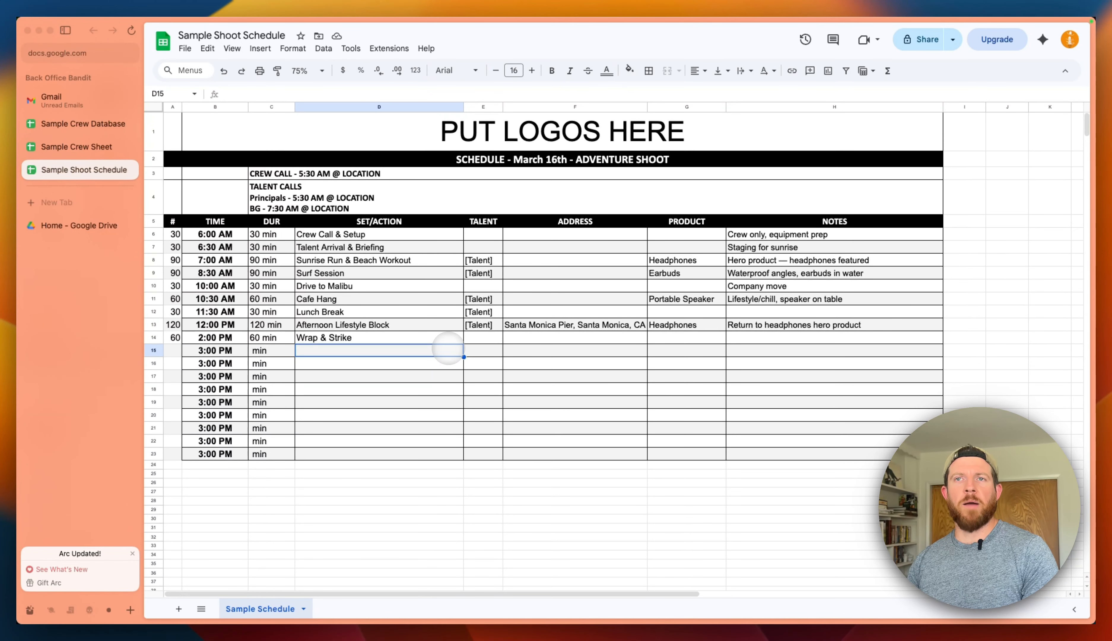
- Switch to Messages and copy the full text of the Thursday shoot plan message
{"action": "left_click", "coordinate": [240, 640]}
{"action": "left_click", "coordinate": [444, 457]}
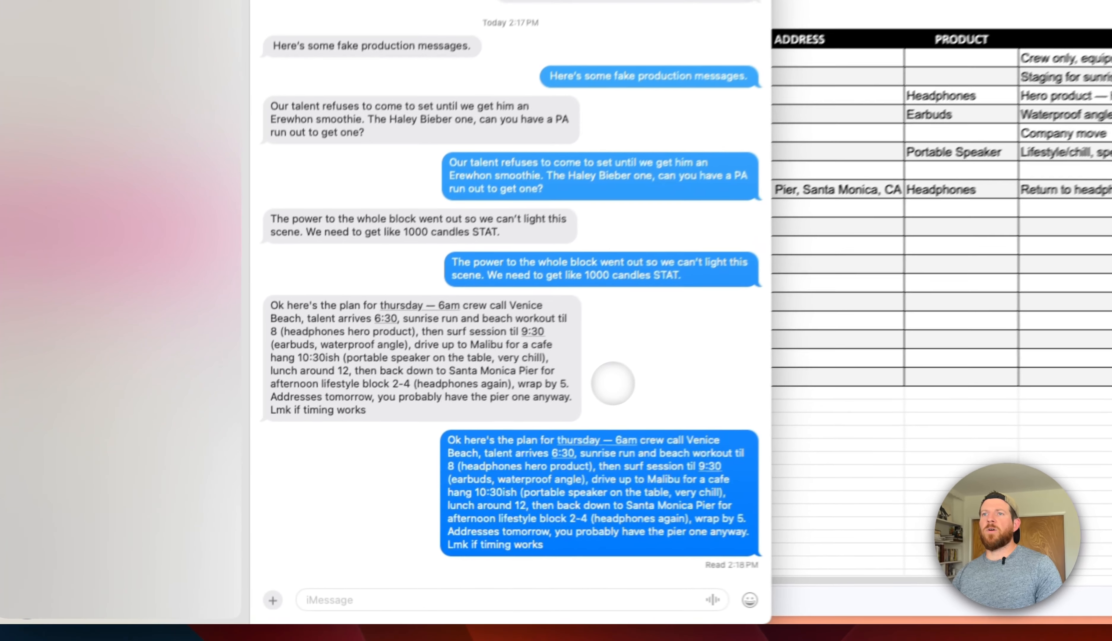
{"action": "left_click_drag", "start_coordinate": [565, 546], "coordinate": [433, 436]}
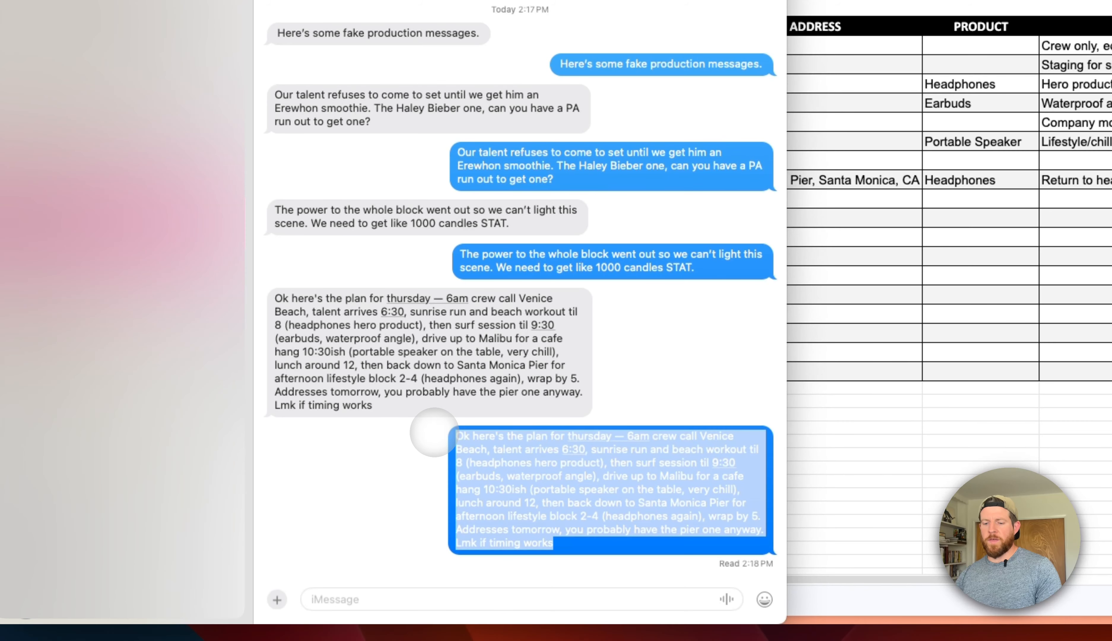
{"action": "key", "text": "super+c"}
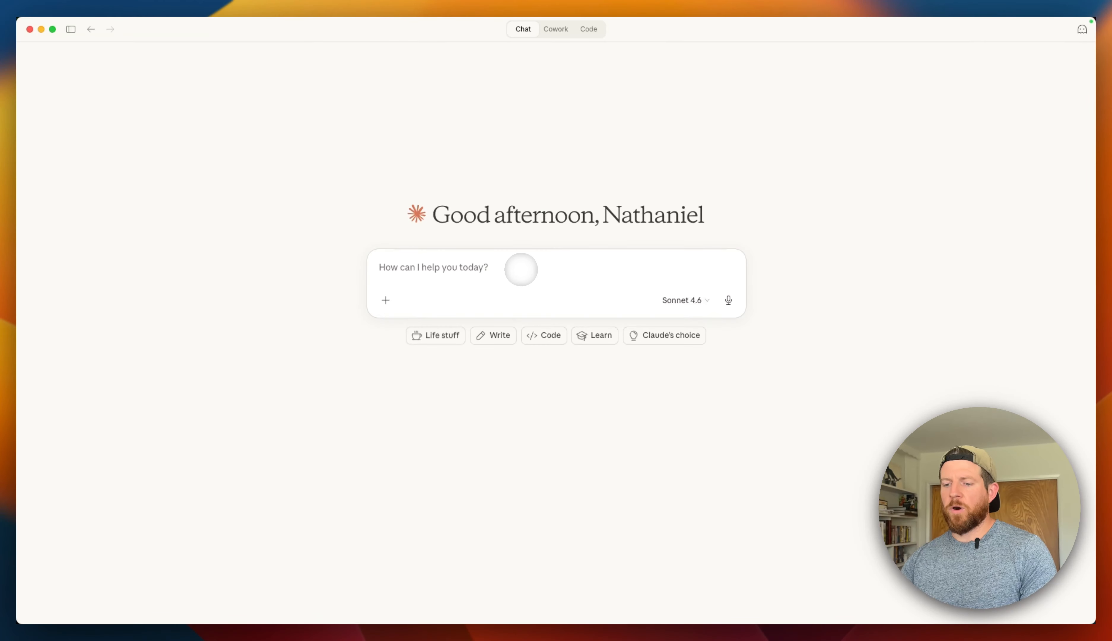
- In Claude, insert the "BoB - Text to Schedule Google Sheets" prompt snippet with the copied plan and send it
{"action": "key", "text": "ctrl+alt+super+space"}
{"action": "type", "text": "bob tex"}
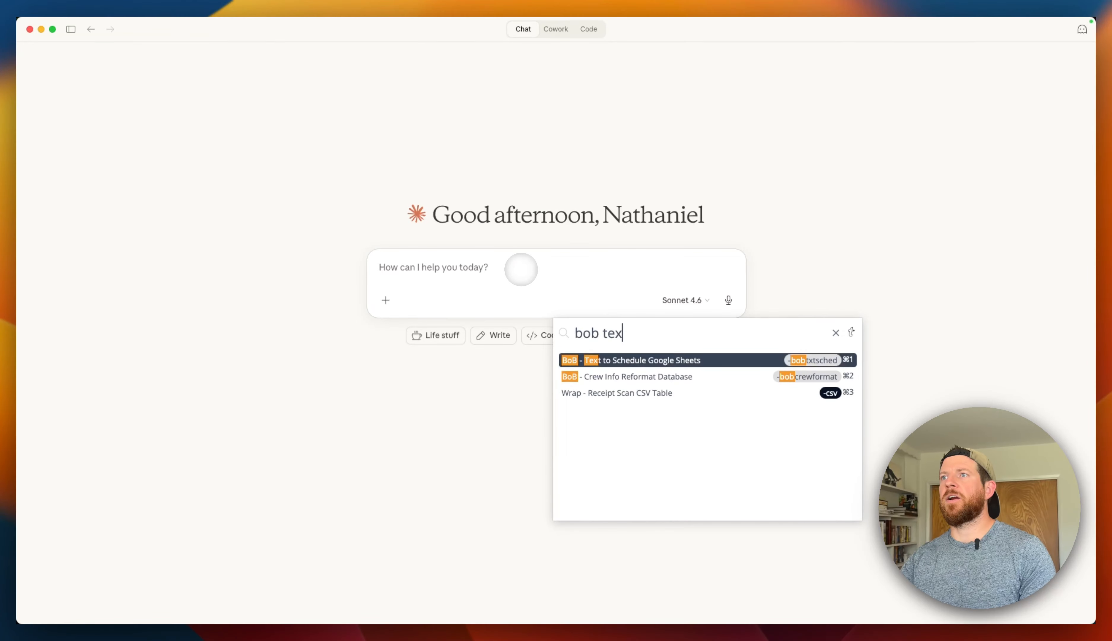
{"action": "key", "text": "Return"}
{"action": "key", "text": "Return"}
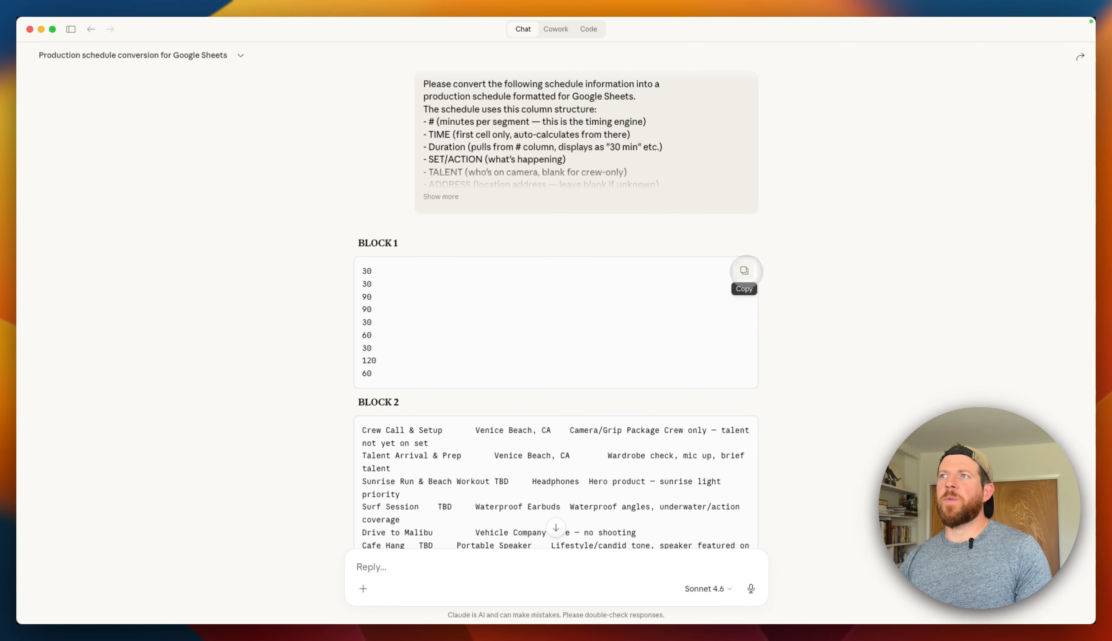
- Copy the Block 1 minutes from the reply and paste them into the Sample Shoot Schedule sheet's # column starting at A6
{"action": "left_click", "coordinate": [744, 270]}
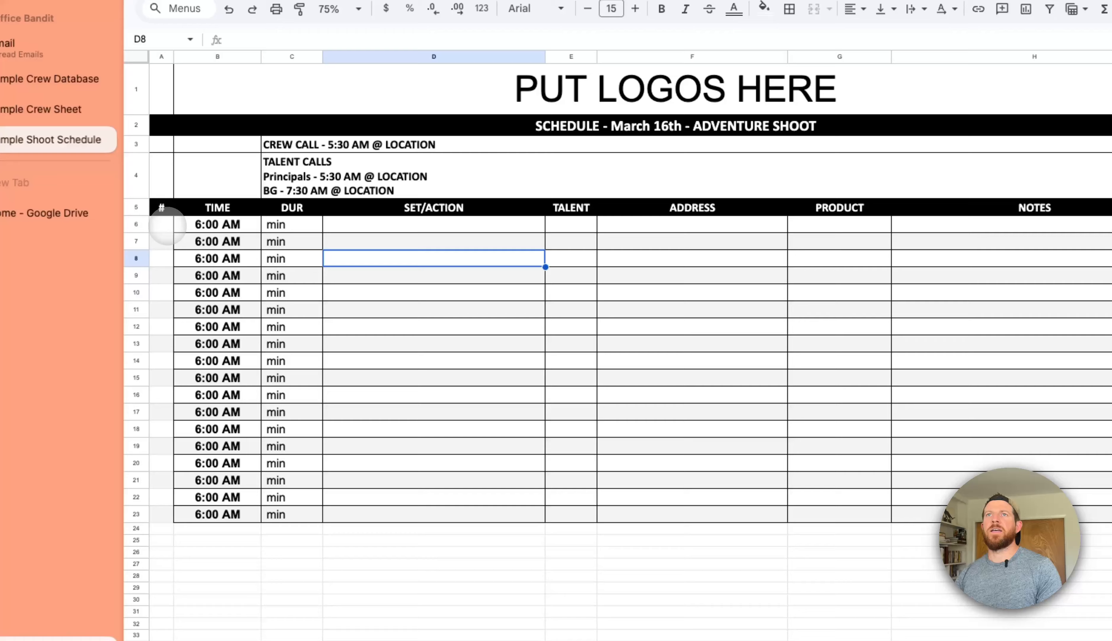
{"action": "left_click", "coordinate": [162, 224]}
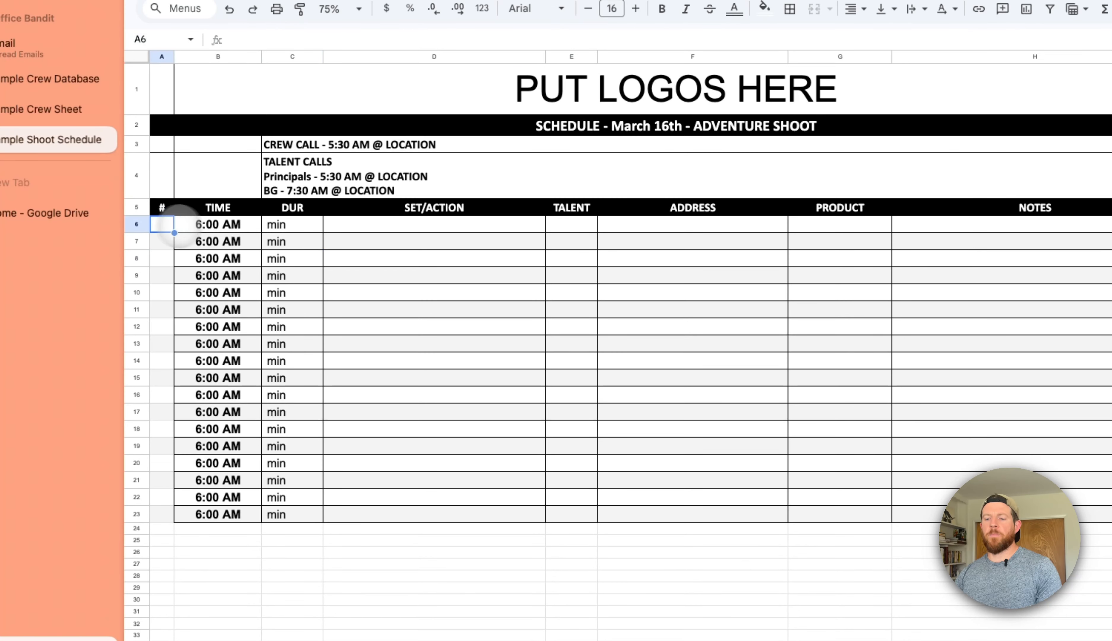
{"action": "key", "text": "super+v"}
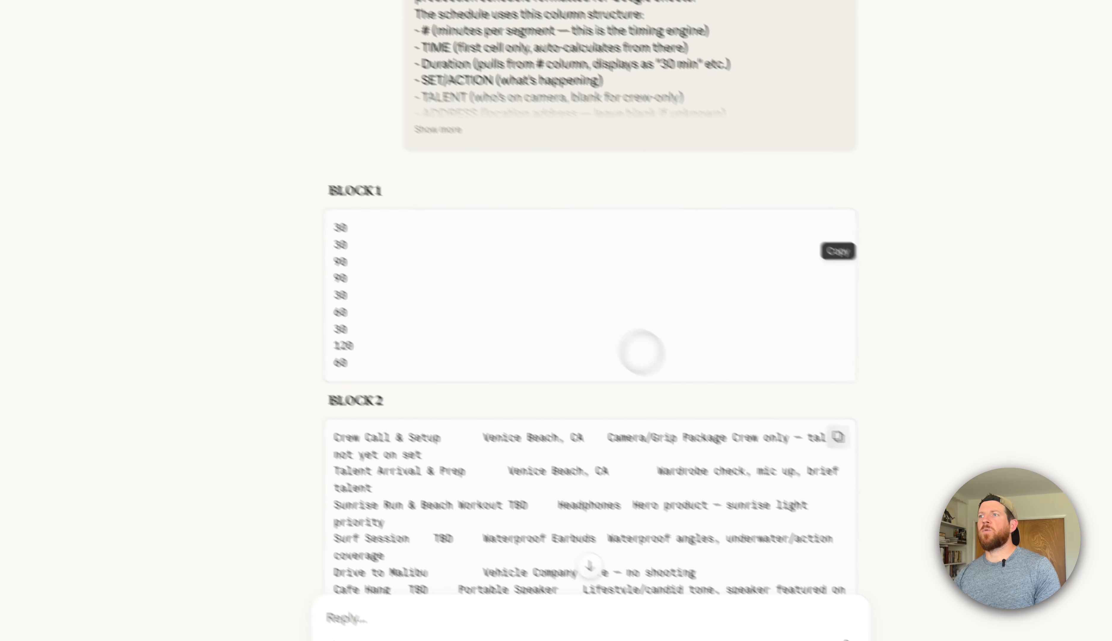
- Copy Block 2 from Claude's reply and paste it into the schedule sheet starting at D6 under SET/ACTION
{"action": "left_click", "coordinate": [807, 419]}
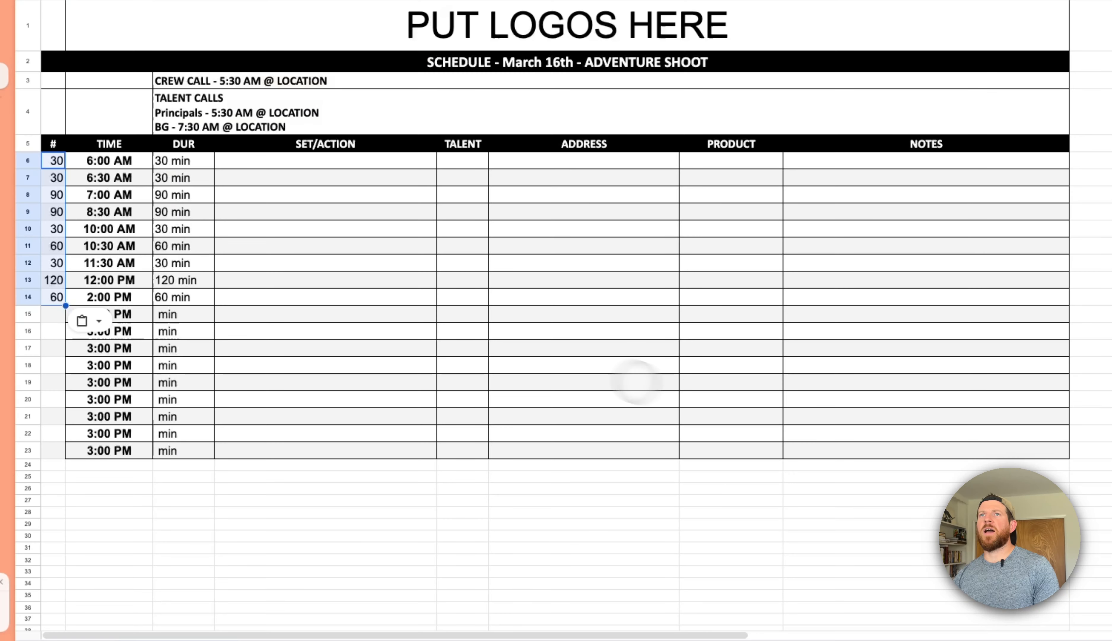
{"action": "left_click", "coordinate": [308, 161]}
{"action": "key", "text": "super+v"}
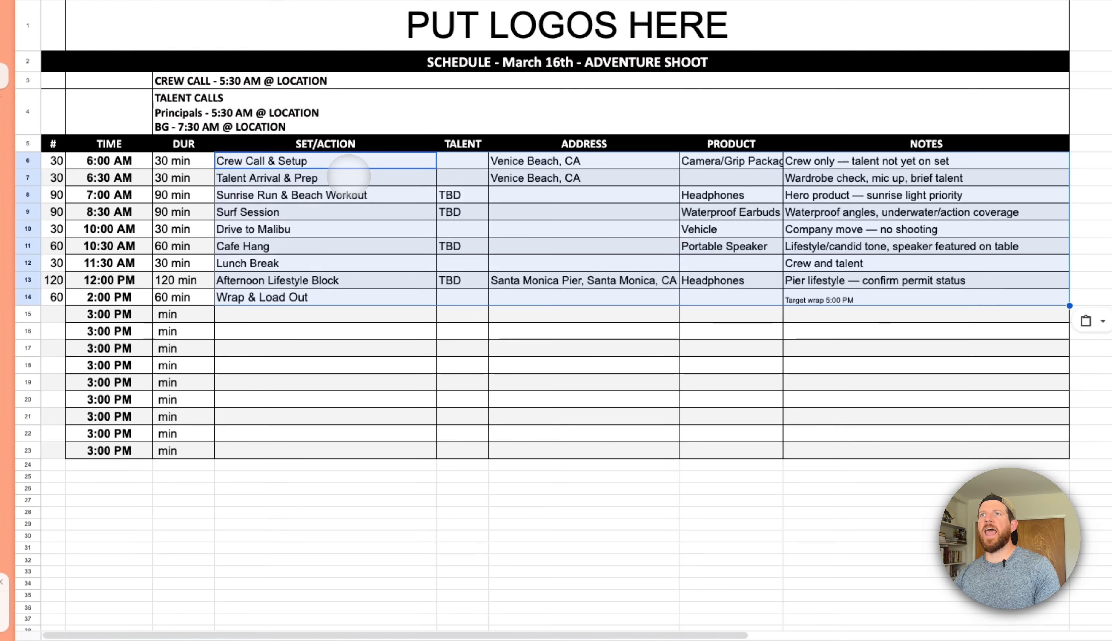
{"action": "left_click", "coordinate": [418, 228]}
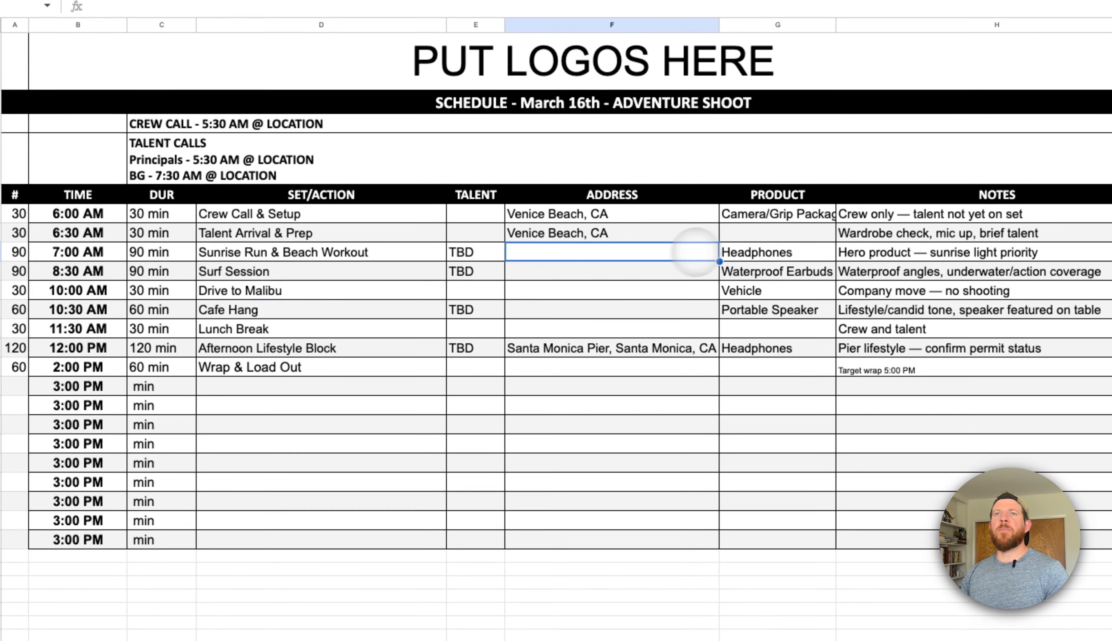
- Review the ADDRESS and TALENT cells in the pasted schedule for entries that still need filling in
{"action": "left_click", "coordinate": [609, 260]}
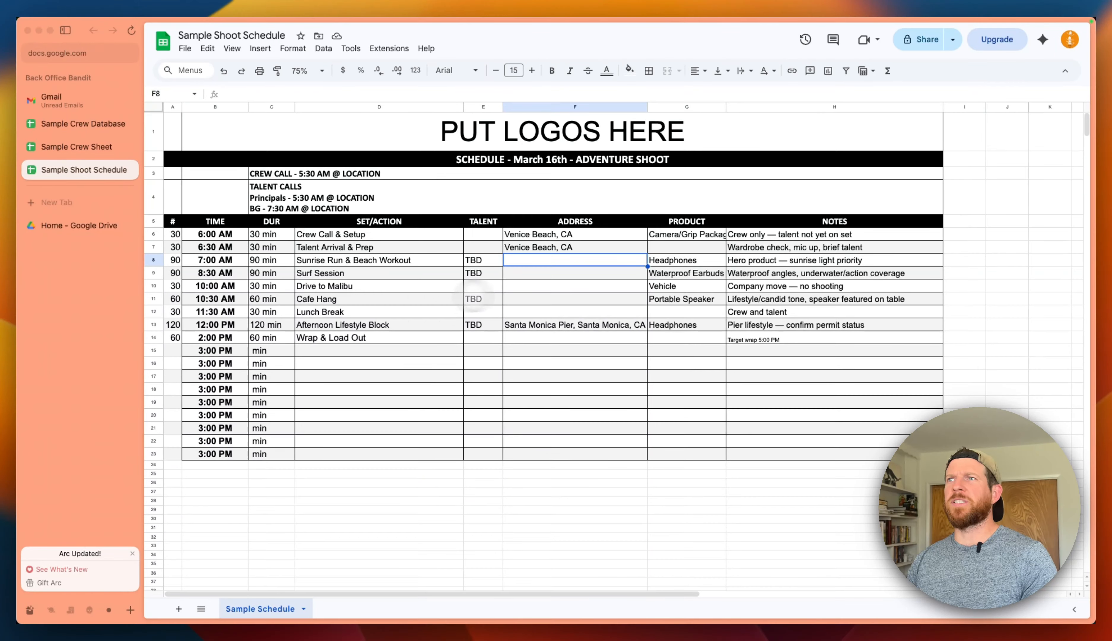
{"action": "left_click", "coordinate": [552, 288]}
{"action": "left_click", "coordinate": [451, 301]}
{"action": "key", "text": "Right"}
{"action": "key", "text": "Down"}
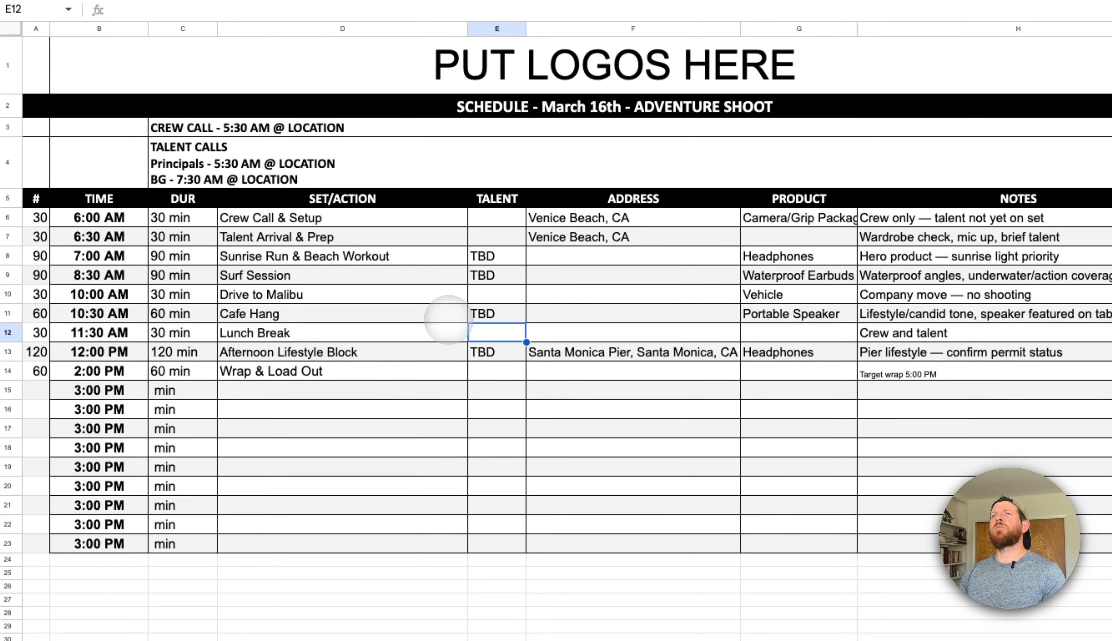
{"action": "left_click", "coordinate": [448, 318]}
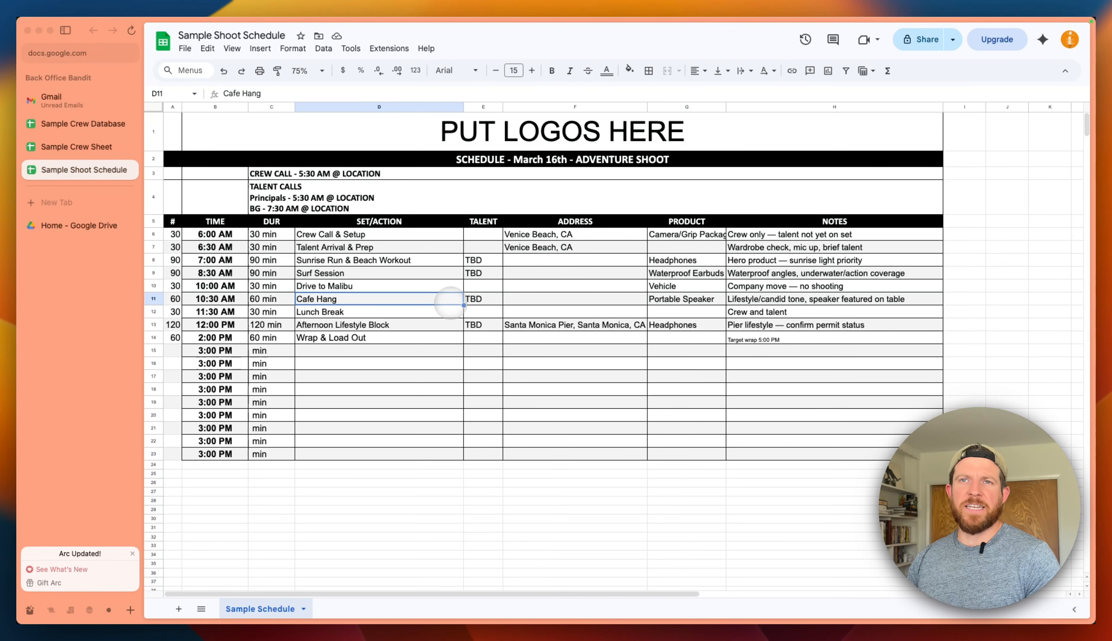
{"action": "left_click", "coordinate": [595, 260]}
{"action": "key", "text": "Up"}
{"action": "key", "text": "Up"}
{"action": "key", "text": "Up"}
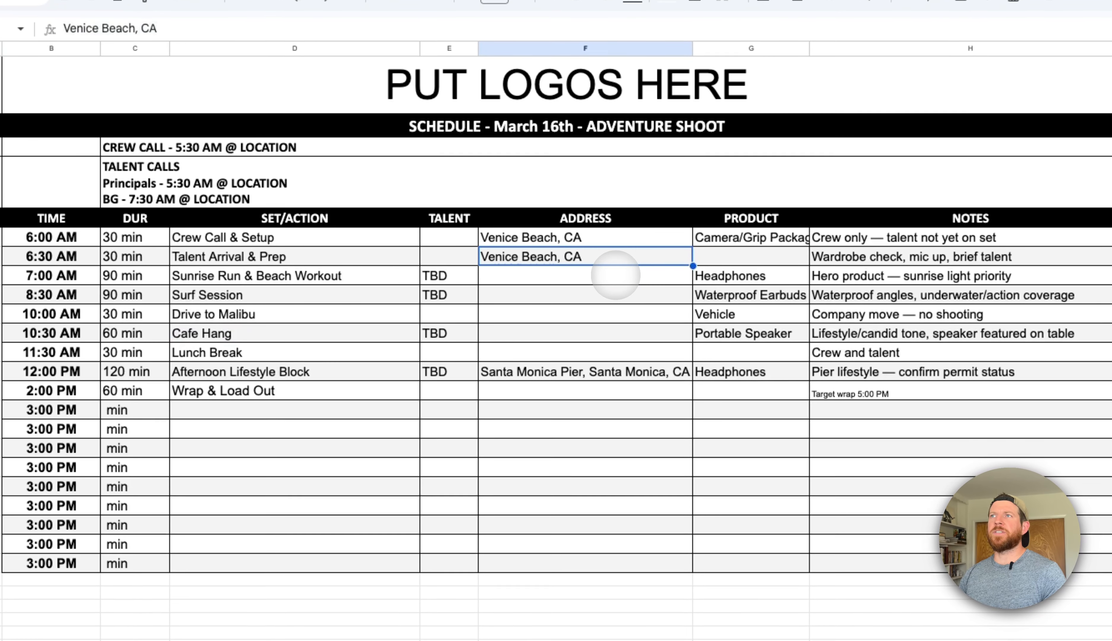
- Review the column headings in row 5 and the SET/ACTION entries in rows 6 to 13
{"action": "key", "text": "Left"}
{"action": "key", "text": "Left"}
{"action": "key", "text": "Left"}
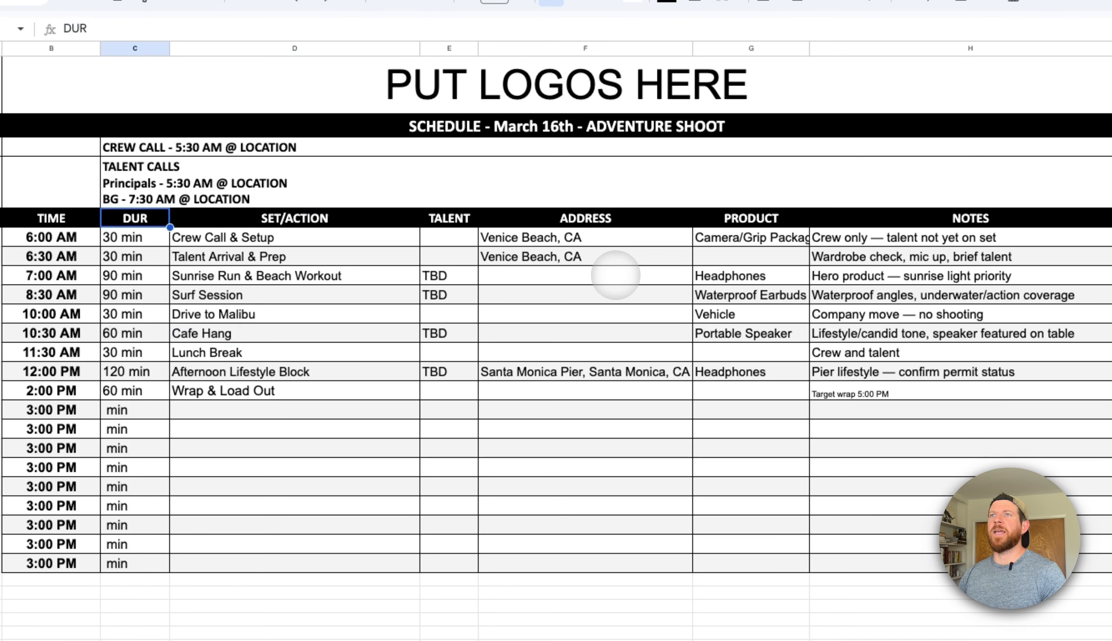
{"action": "key", "text": "Right"}
{"action": "key", "text": "Right"}
{"action": "key", "text": "Right"}
{"action": "key", "text": "Right"}
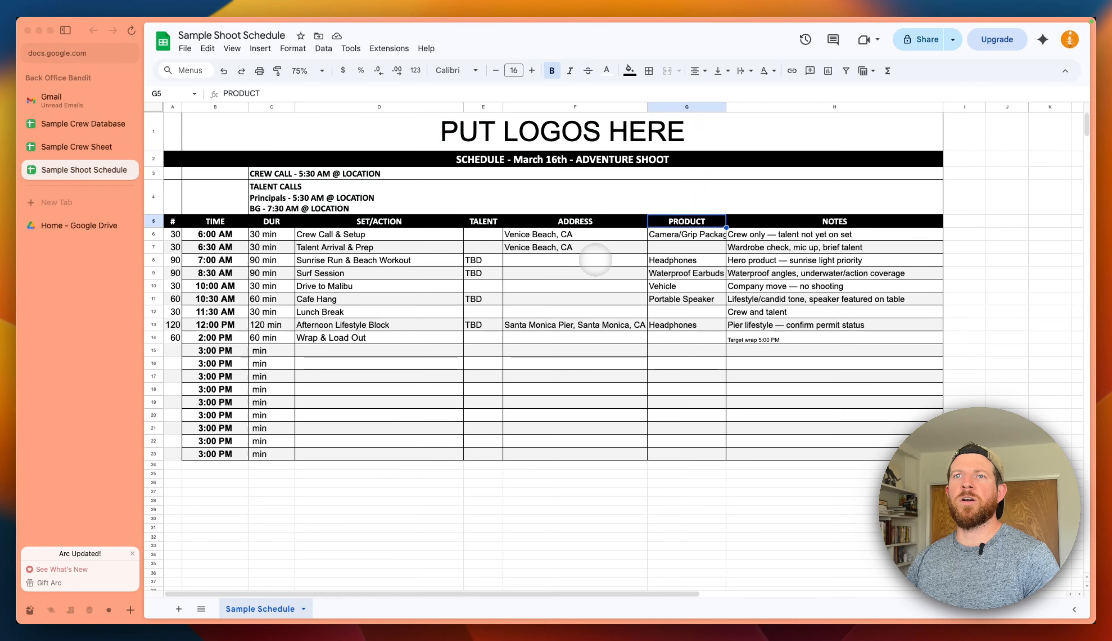
{"action": "left_click", "coordinate": [394, 262]}
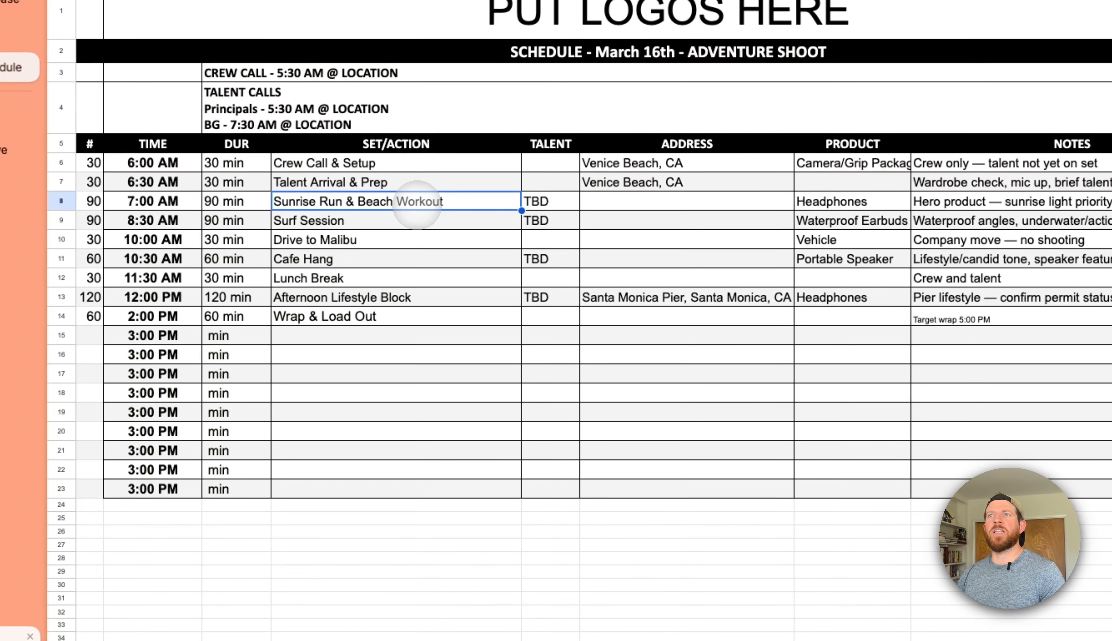
{"action": "key", "text": "Down"}
{"action": "key", "text": "Down"}
{"action": "key", "text": "Down"}
{"action": "key", "text": "Down"}
{"action": "key", "text": "Down"}
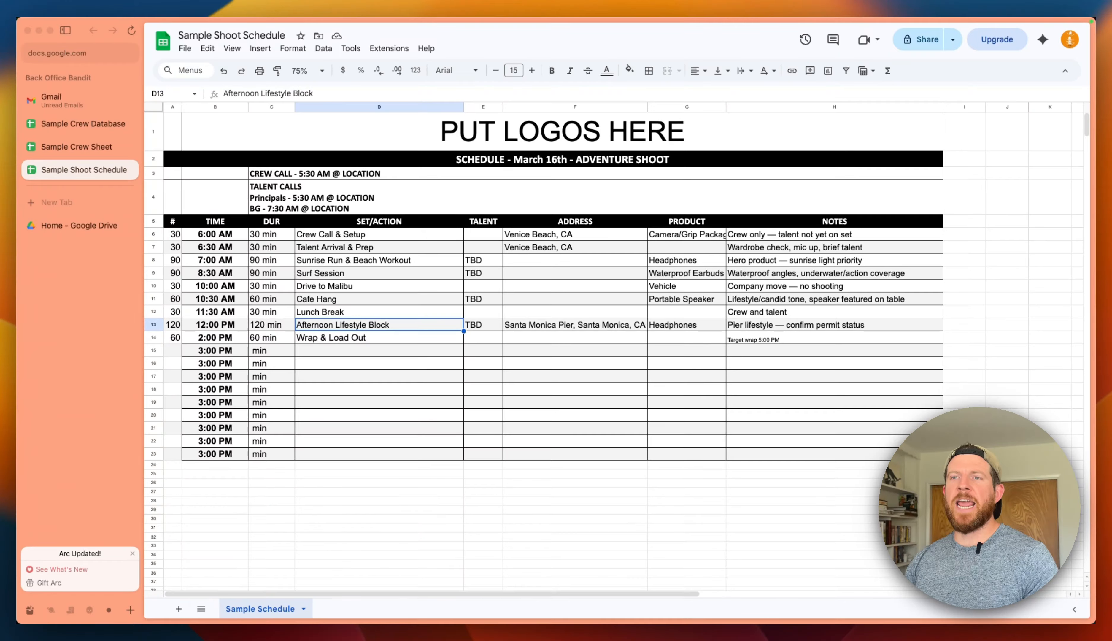
{"action": "key", "text": "super+Tab"}
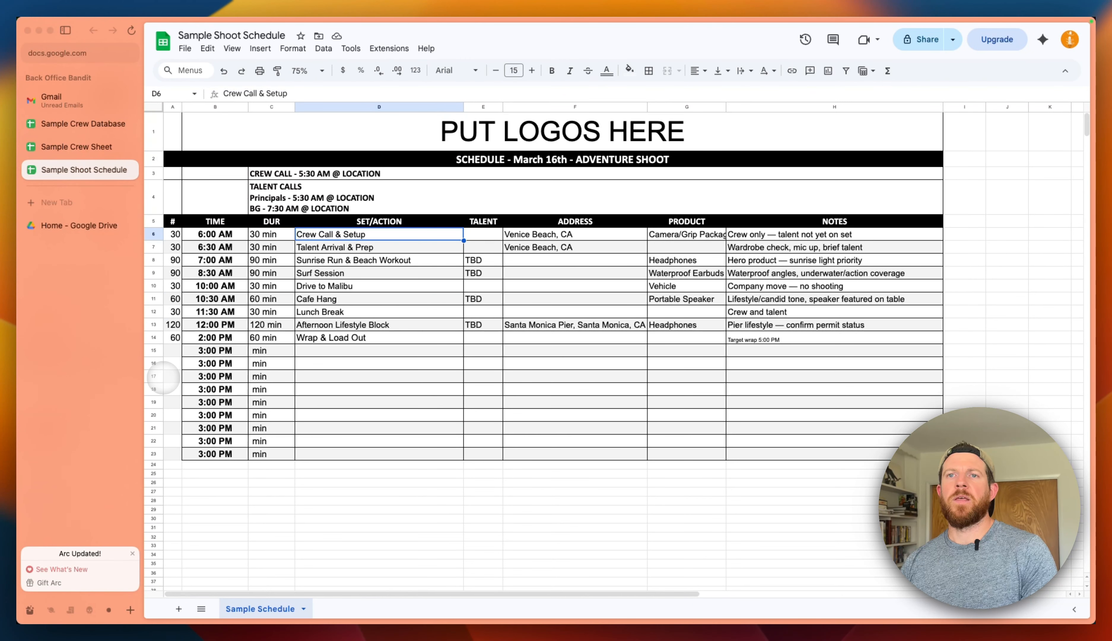
{"action": "left_click", "coordinate": [375, 312]}
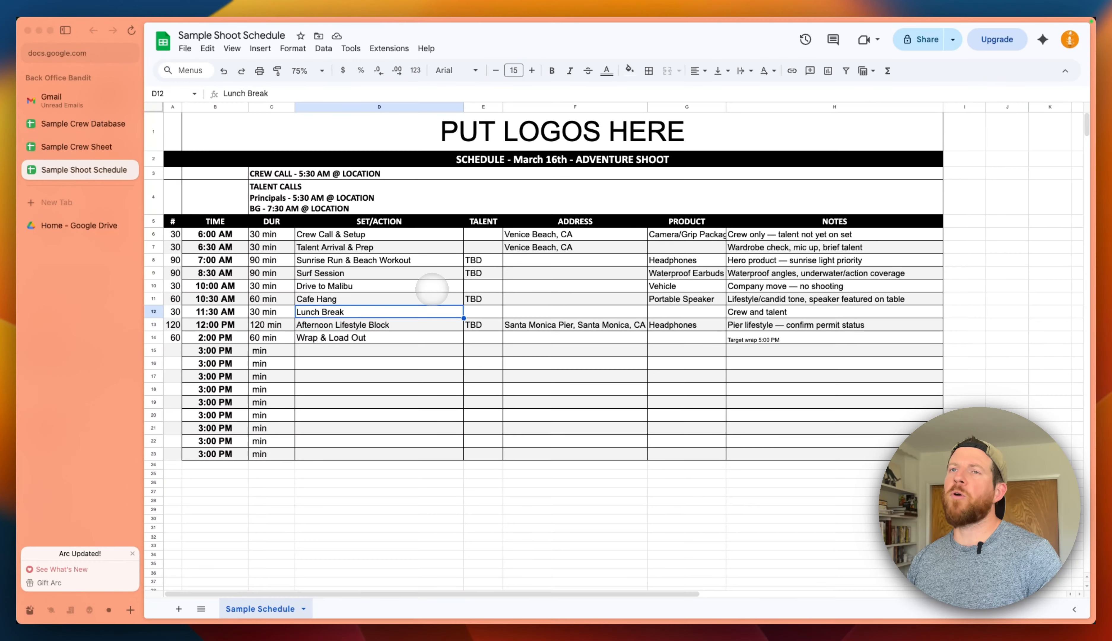
{"action": "left_click", "coordinate": [394, 263]}
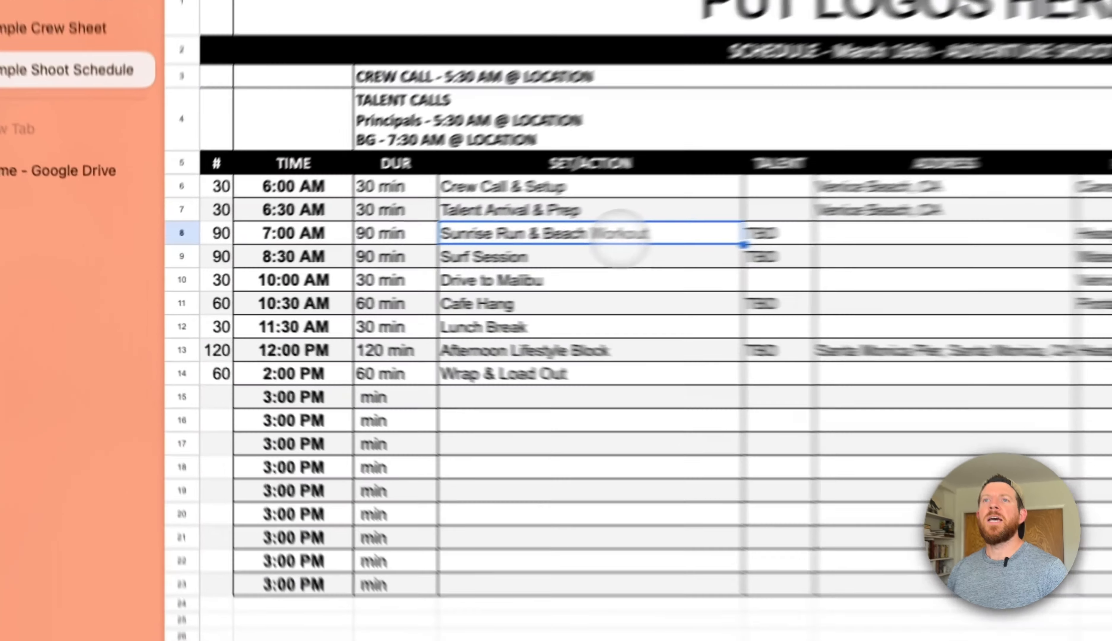
- Go through the segment minutes in the # column alongside their start times
{"action": "key", "text": "Left"}
{"action": "key", "text": "Left"}
{"action": "key", "text": "Left"}
{"action": "key", "text": "Up"}
{"action": "key", "text": "Down"}
{"action": "key", "text": "Down"}
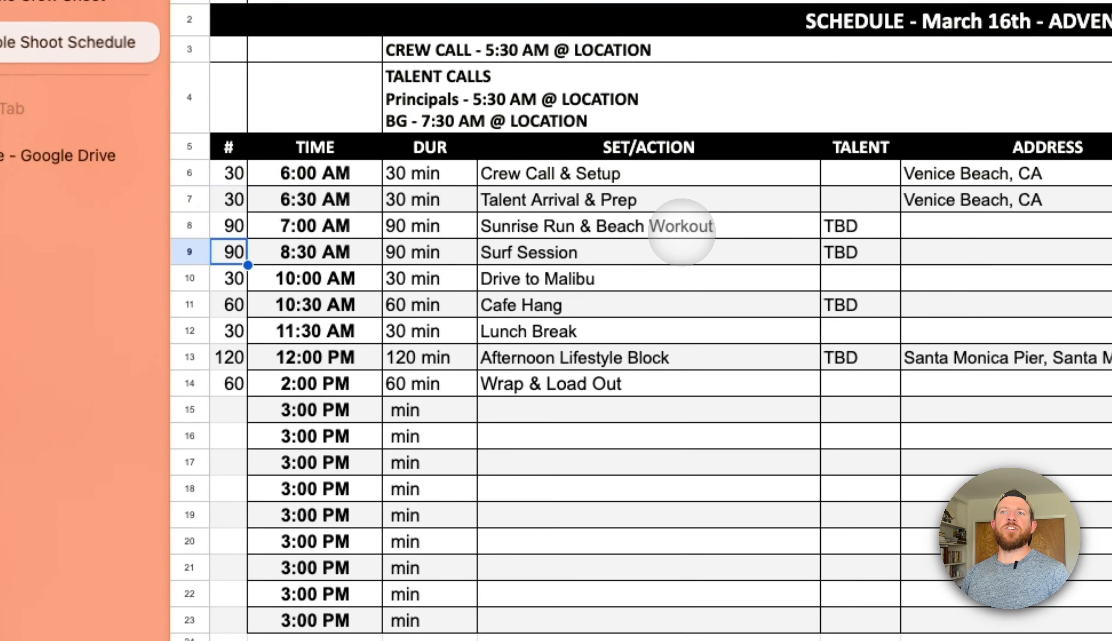
{"action": "key", "text": "Down"}
{"action": "key", "text": "Down"}
{"action": "key", "text": "Up"}
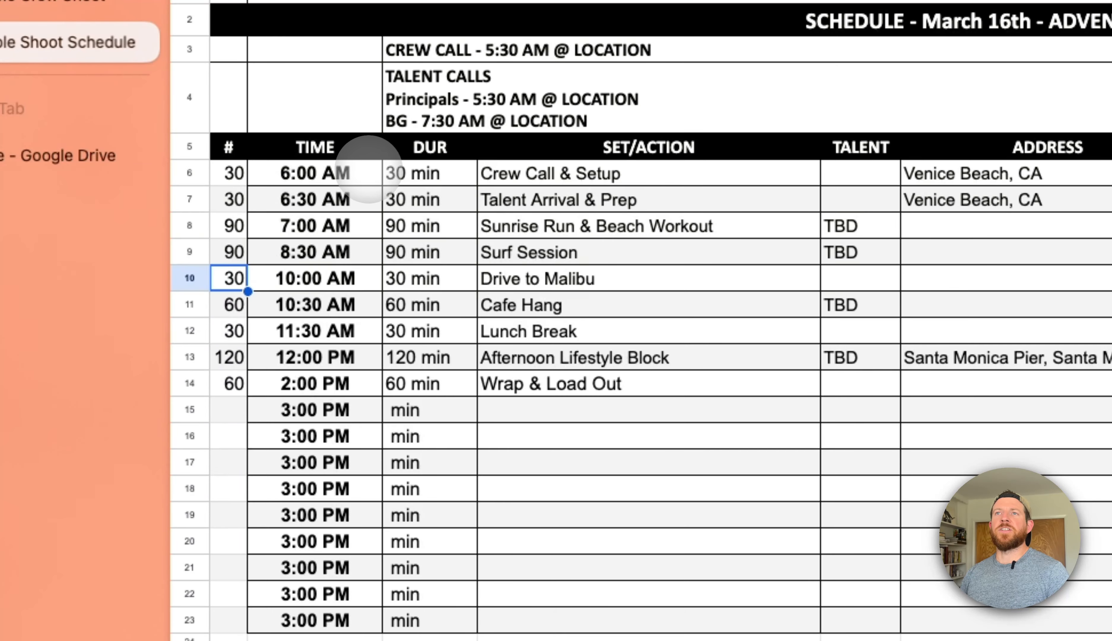
- Examine the start time in B6 and the formulas in B7 and B8 that calculate the following times
{"action": "left_click", "coordinate": [365, 172]}
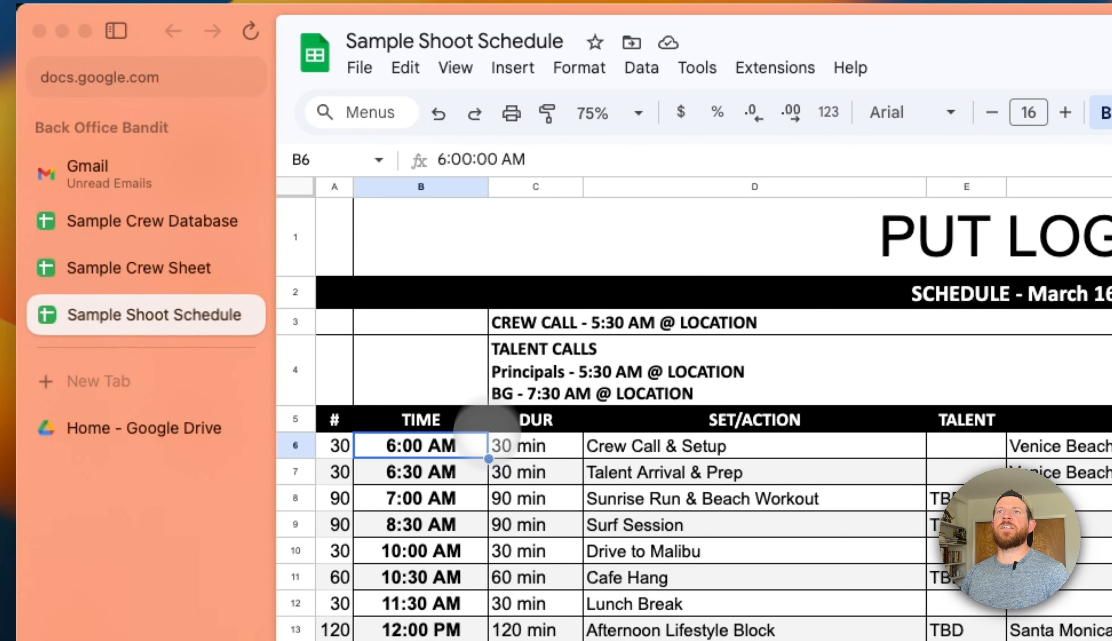
{"action": "left_click", "coordinate": [475, 479]}
{"action": "left_click", "coordinate": [528, 160]}
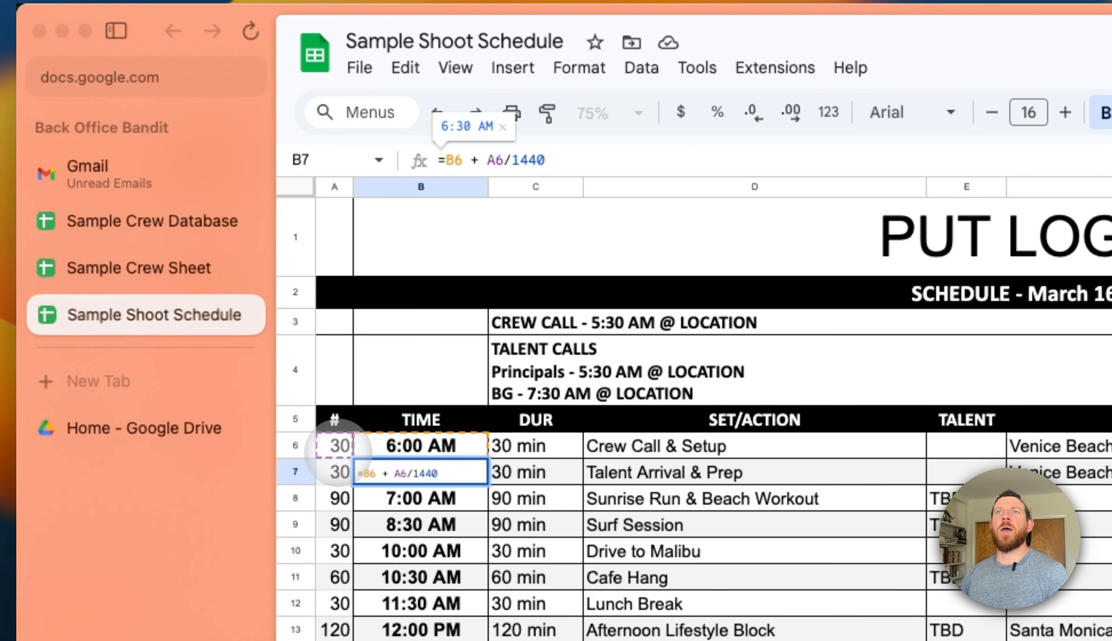
{"action": "key", "text": "Return"}
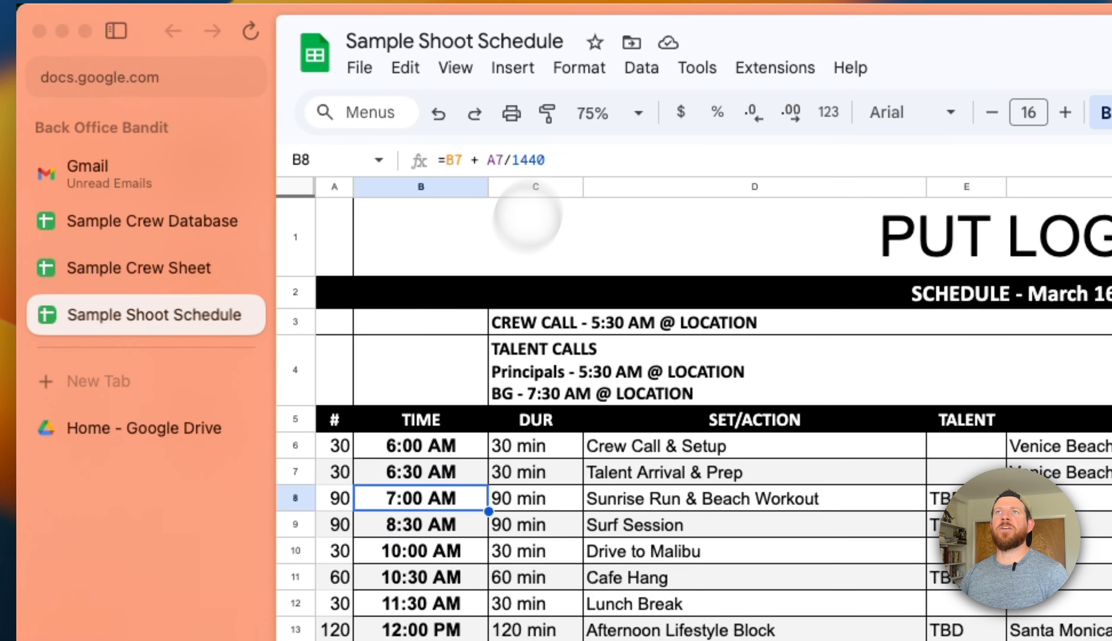
{"action": "left_click", "coordinate": [548, 160]}
{"action": "key", "text": "Return"}
{"action": "key", "text": "Up"}
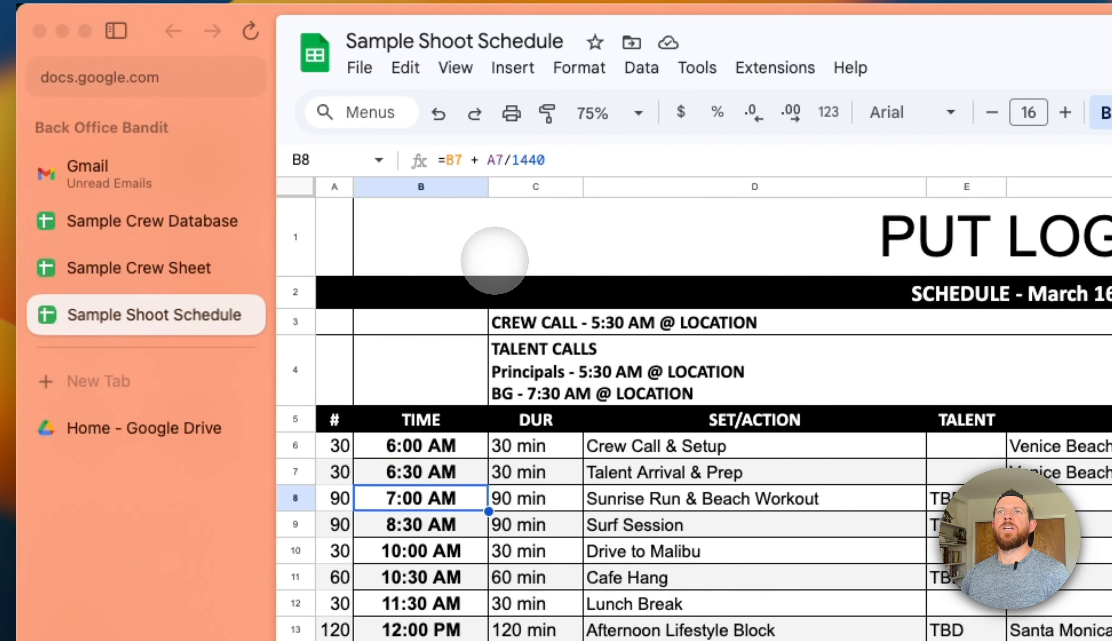
- Set the schedule's first start time in B6 to 5:30 AM
{"action": "key", "text": "Up"}
{"action": "key", "text": "Up"}
{"action": "key", "text": "Return"}
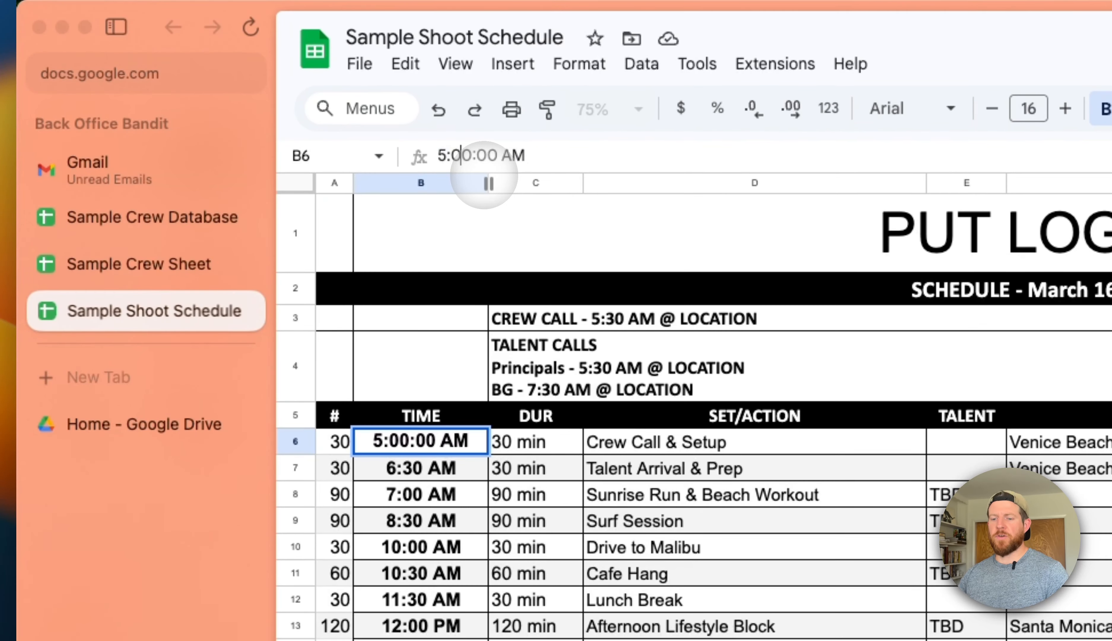
{"action": "key", "text": "Return"}
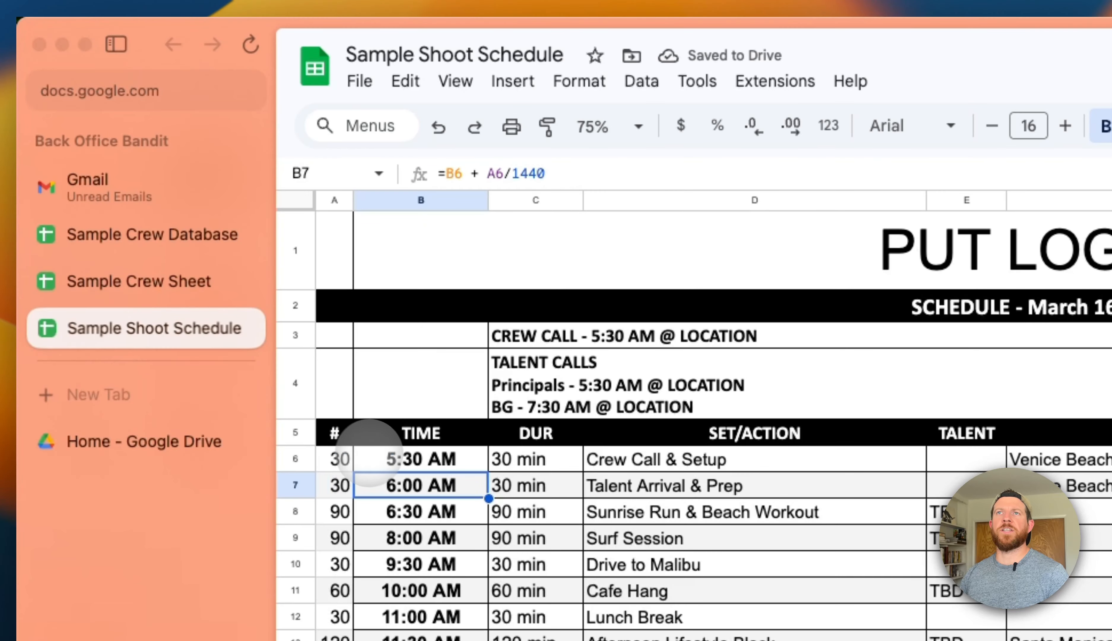
- Check the # values, the duration formula in C6, and the SET/ACTION and TALENT entries of the first rows
{"action": "left_click", "coordinate": [340, 482]}
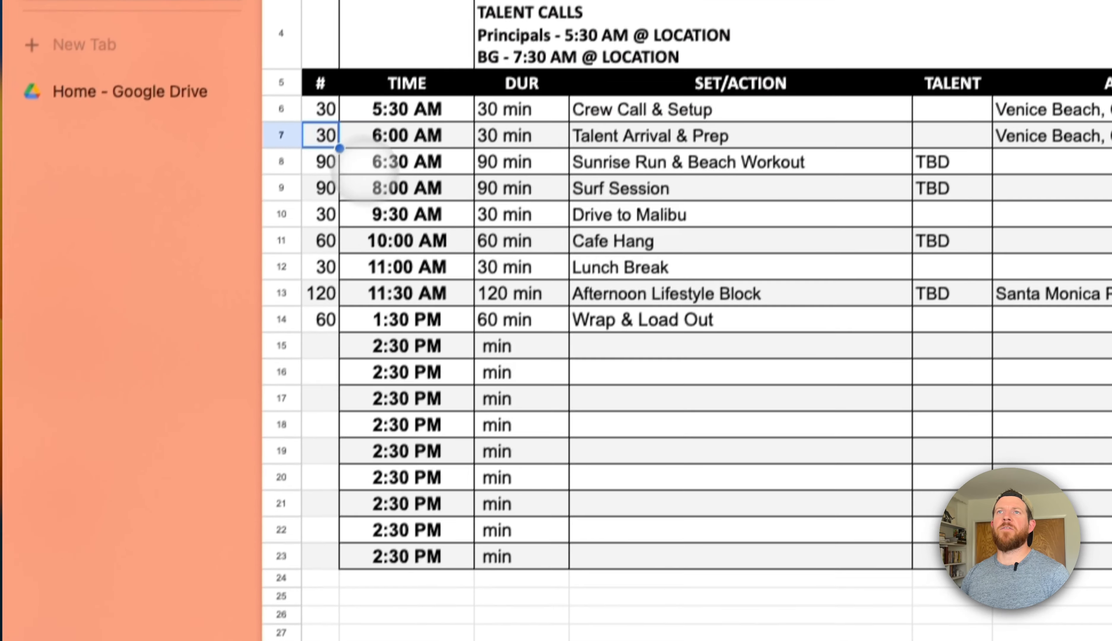
{"action": "left_click", "coordinate": [325, 110]}
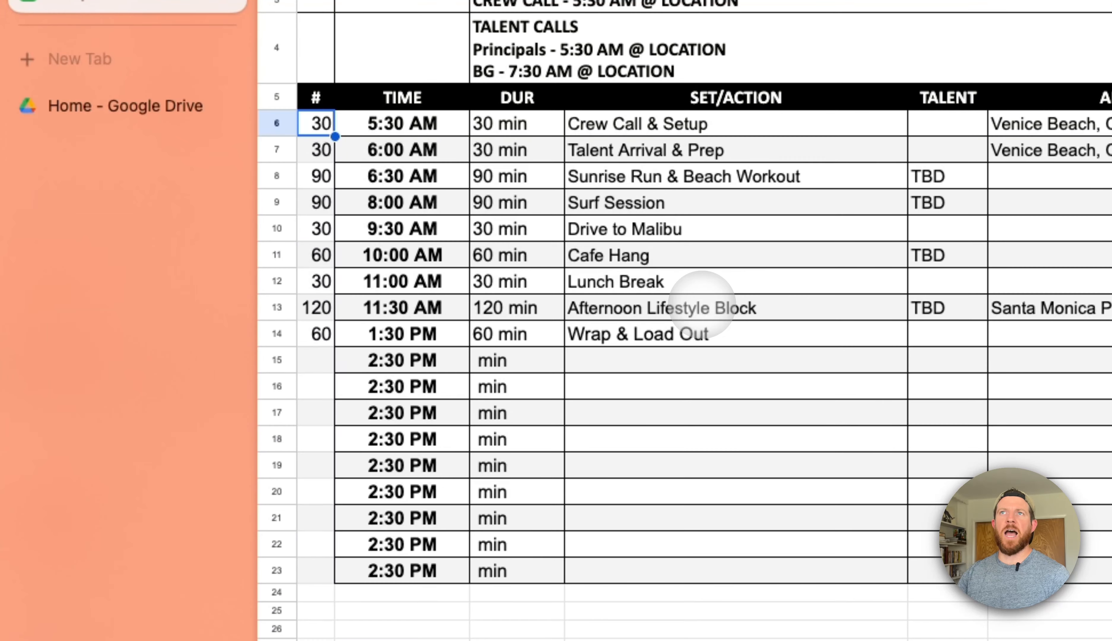
{"action": "key", "text": "Return"}
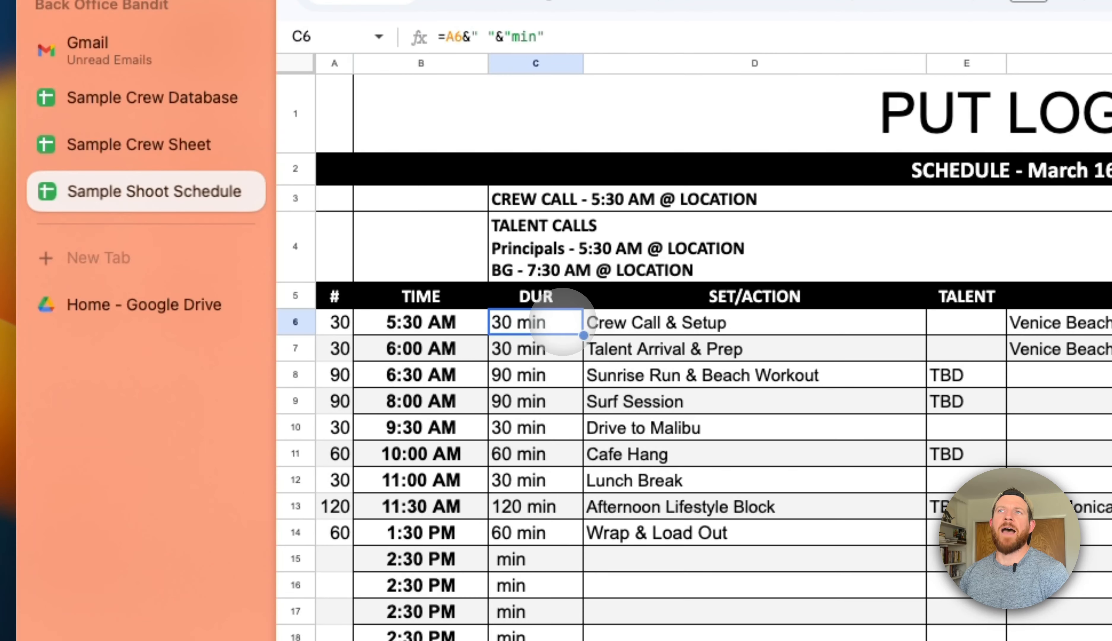
{"action": "left_click", "coordinate": [689, 324]}
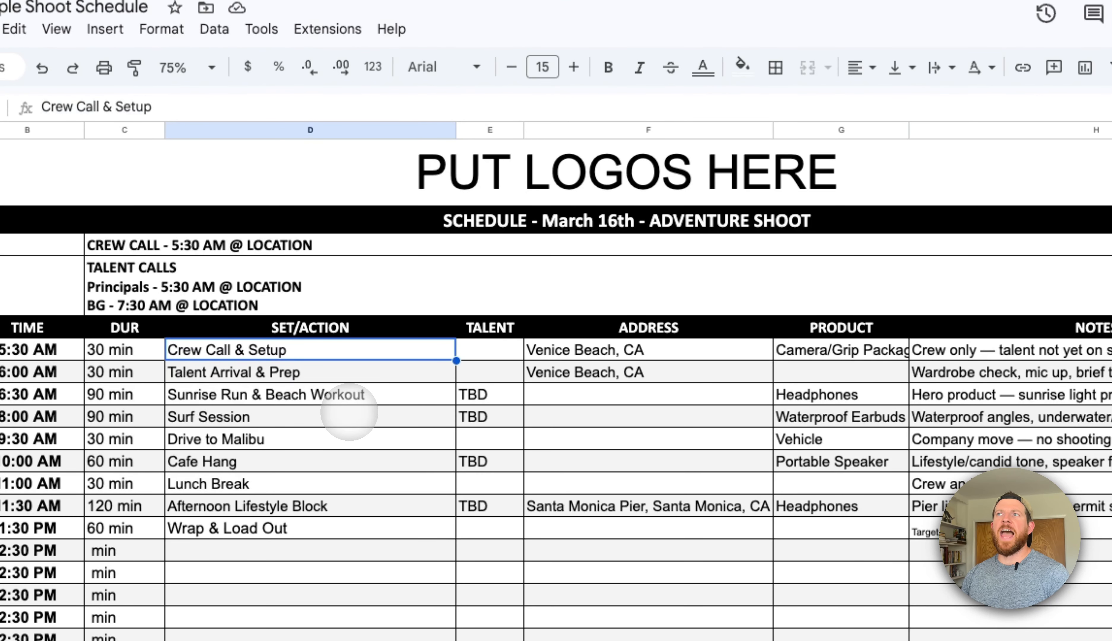
{"action": "key", "text": "Right"}
{"action": "key", "text": "Down"}
{"action": "key", "text": "Down"}
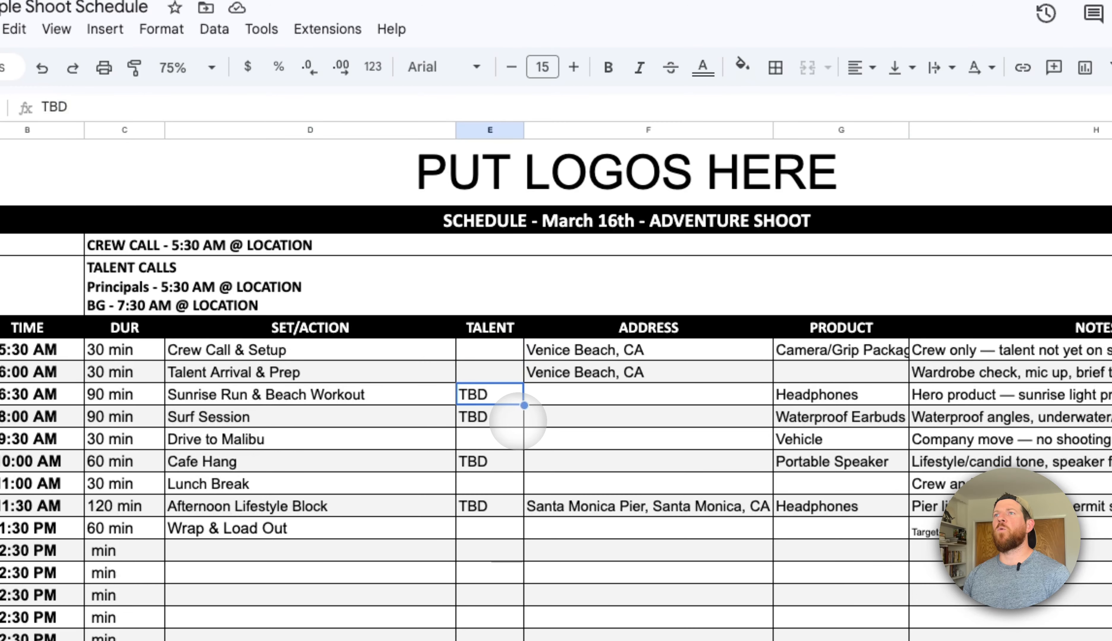
- Go through the TALENT entries and the ADDRESS column down from its header to the first location
{"action": "key", "text": "Up"}
{"action": "key", "text": "Up"}
{"action": "key", "text": "Up"}
{"action": "key", "text": "Down"}
{"action": "key", "text": "Down"}
{"action": "key", "text": "Down"}
{"action": "key", "text": "Up"}
{"action": "key", "text": "Up"}
{"action": "key", "text": "Right"}
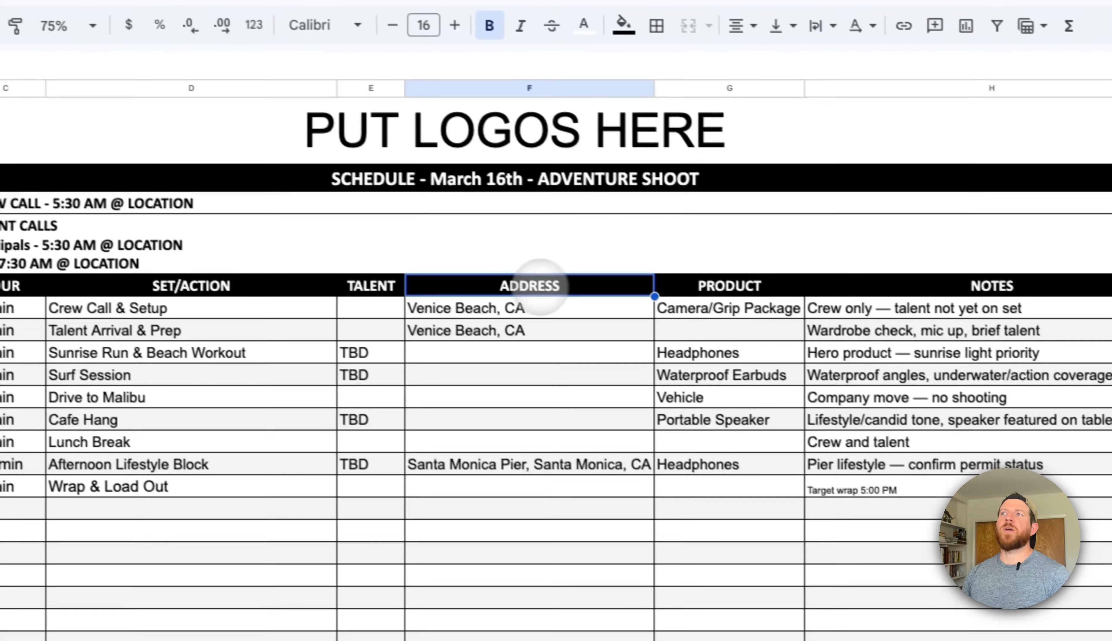
{"action": "left_click", "coordinate": [517, 307]}
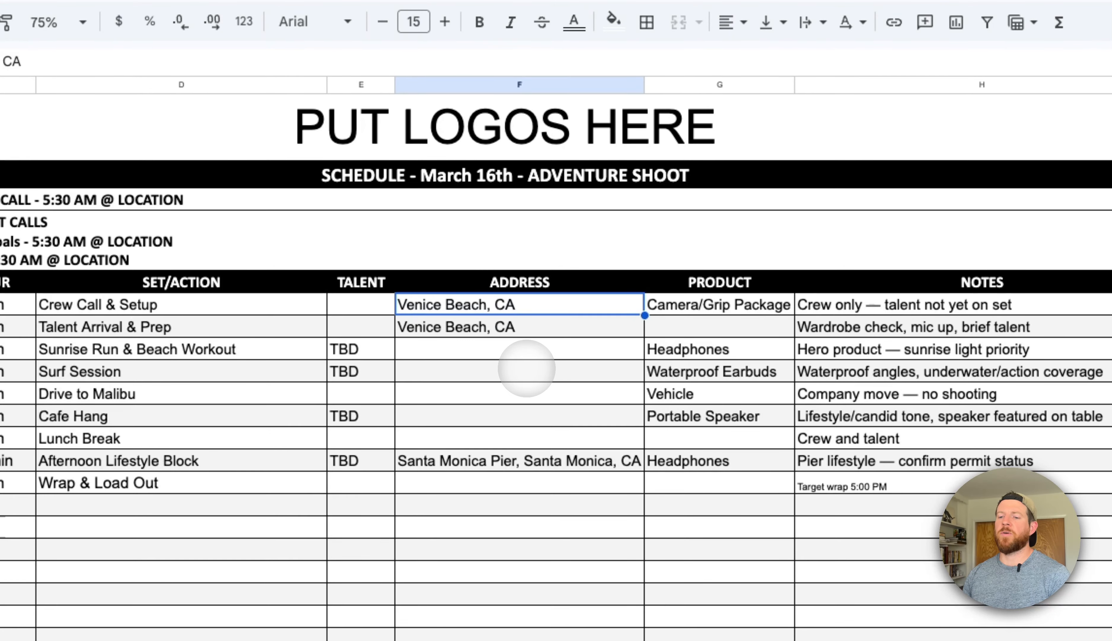
- Clear the Camera/Grip Package entry from the Crew Call & Setup row and check the products in the rows below
{"action": "key", "text": "Tab"}
{"action": "key", "text": "Delete"}
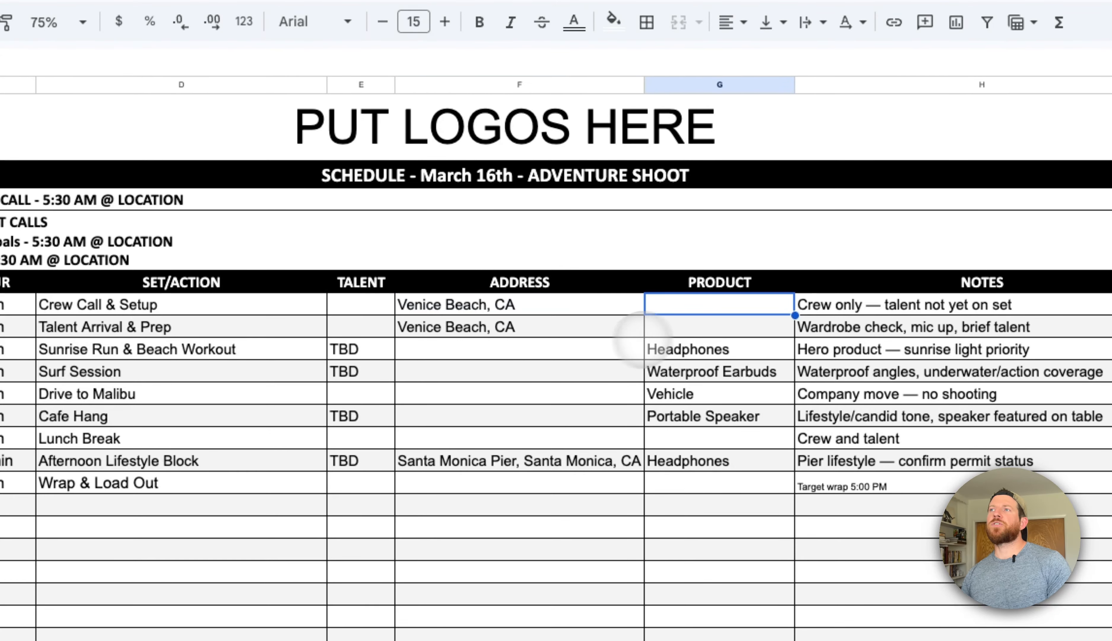
{"action": "key", "text": "Down"}
{"action": "key", "text": "Down"}
{"action": "key", "text": "Down"}
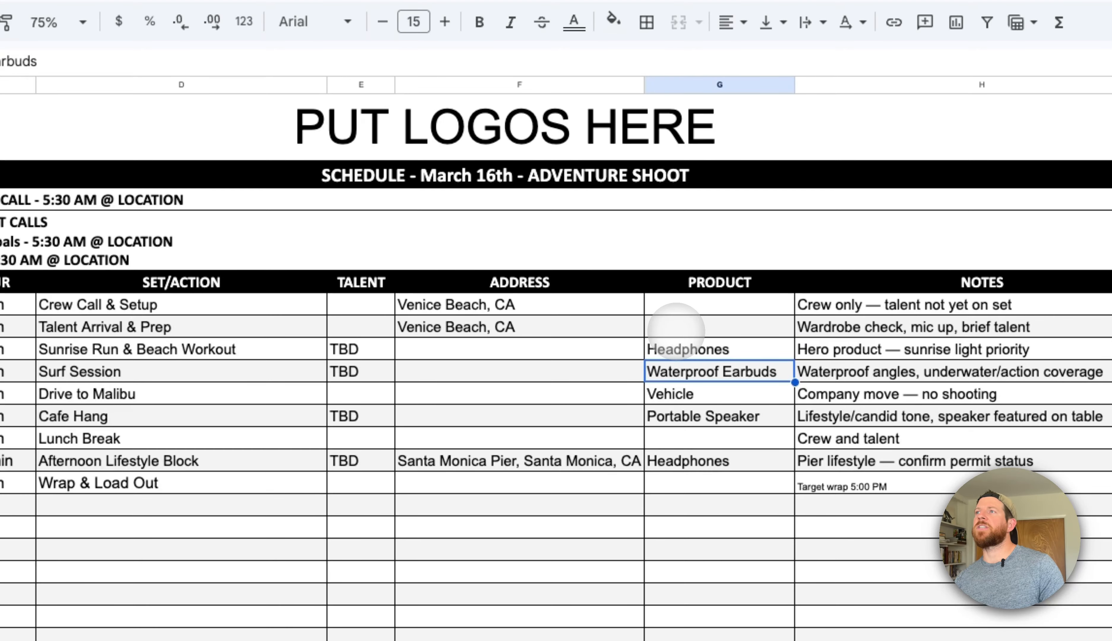
- Go through the NOTES entries of the segments and the Wrap & Load Out row at the schedule's end
{"action": "key", "text": "Tab"}
{"action": "key", "text": "Up"}
{"action": "key", "text": "Up"}
{"action": "key", "text": "Down"}
{"action": "key", "text": "Down"}
{"action": "key", "text": "Down"}
{"action": "key", "text": "Down"}
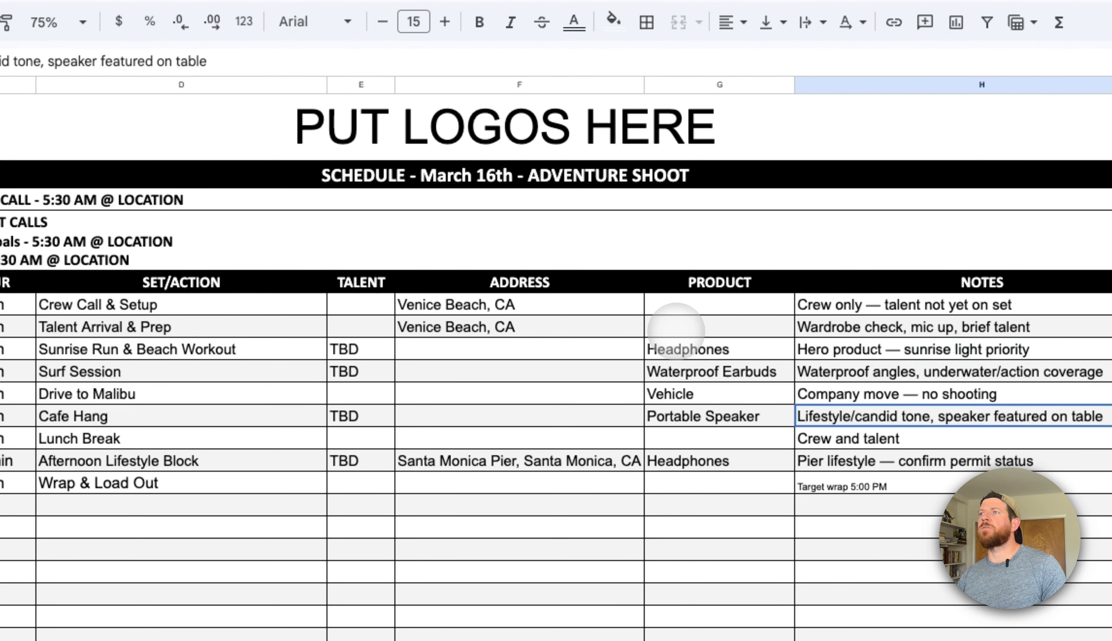
{"action": "key", "text": "Down"}
{"action": "key", "text": "Up"}
{"action": "key", "text": "Up"}
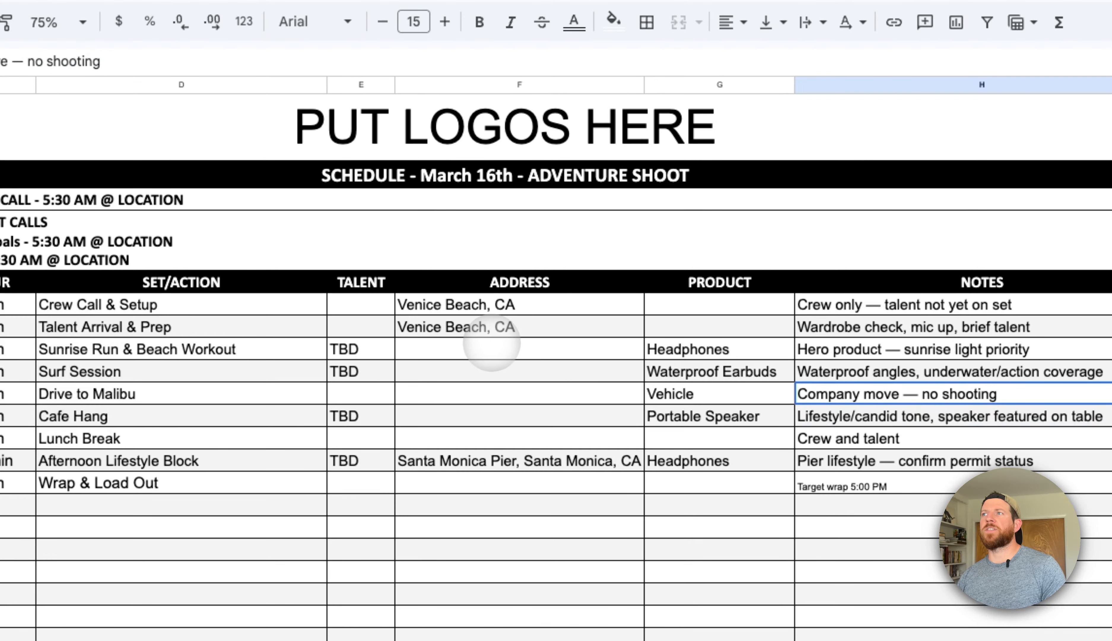
{"action": "left_click", "coordinate": [517, 482]}
{"action": "key", "text": "Left"}
{"action": "key", "text": "Left"}
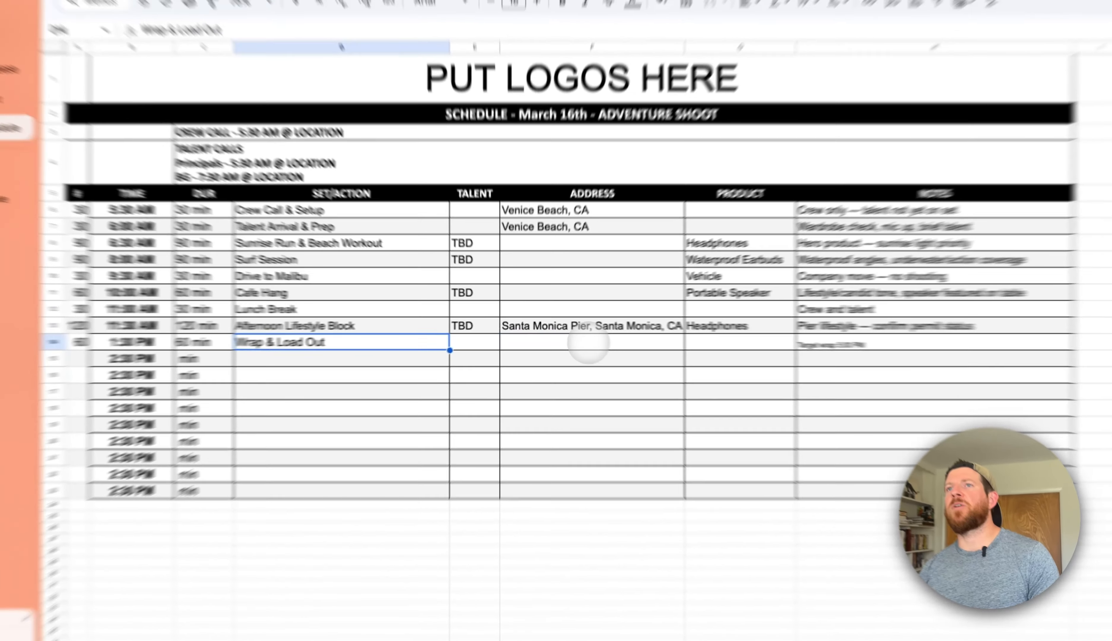
{"action": "left_click", "coordinate": [589, 343]}
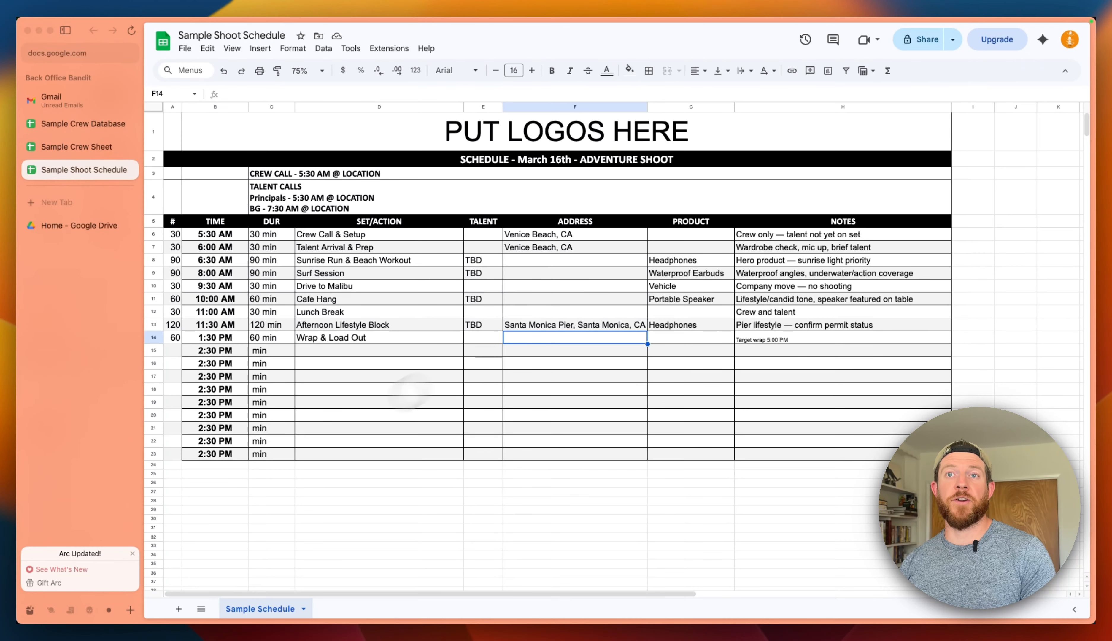
{"action": "scroll", "coordinate": [264, 421], "scroll_direction": "down", "scroll_amount": 3}
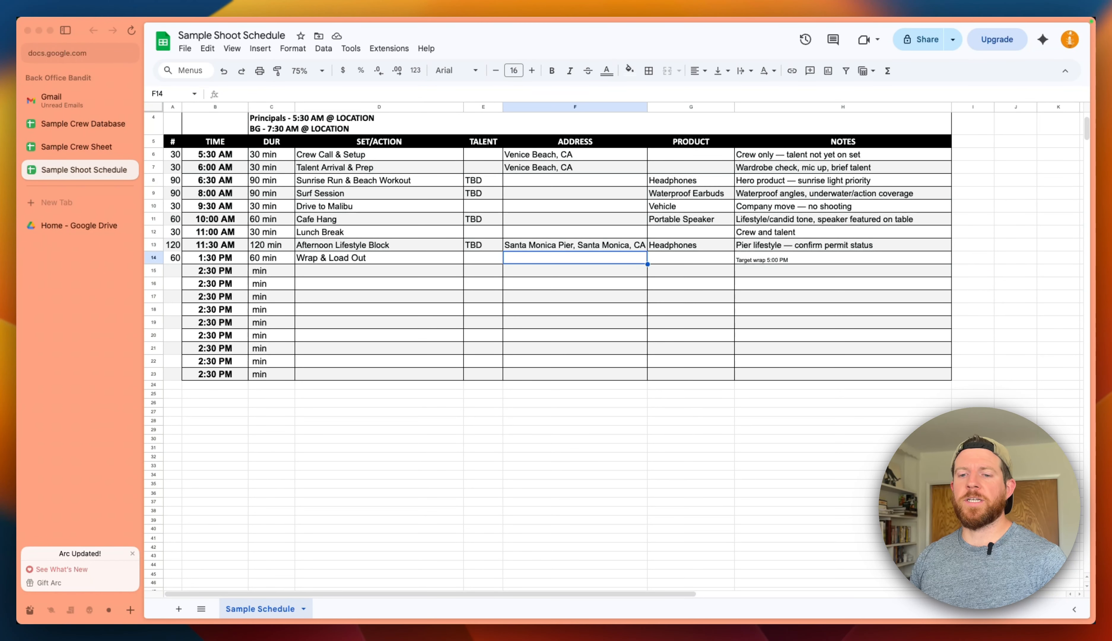
- Switch to Messages and copy the full text of the last message containing the Thursday shoot plan
{"action": "key", "text": "super+Tab"}
{"action": "left_click", "coordinate": [474, 449]}
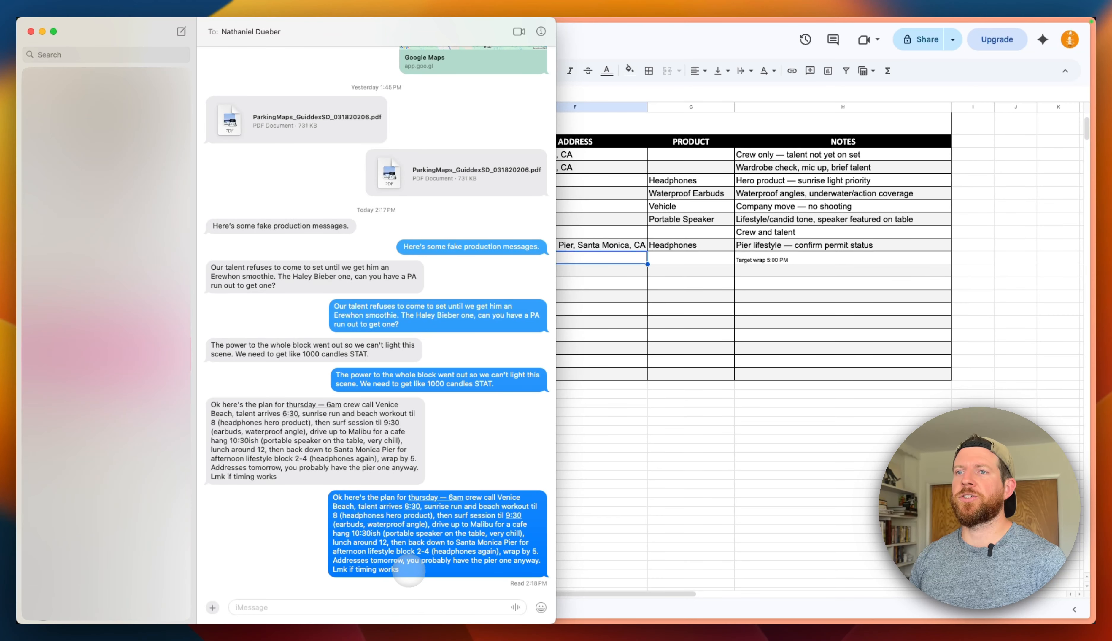
{"action": "left_click_drag", "start_coordinate": [404, 573], "coordinate": [317, 494]}
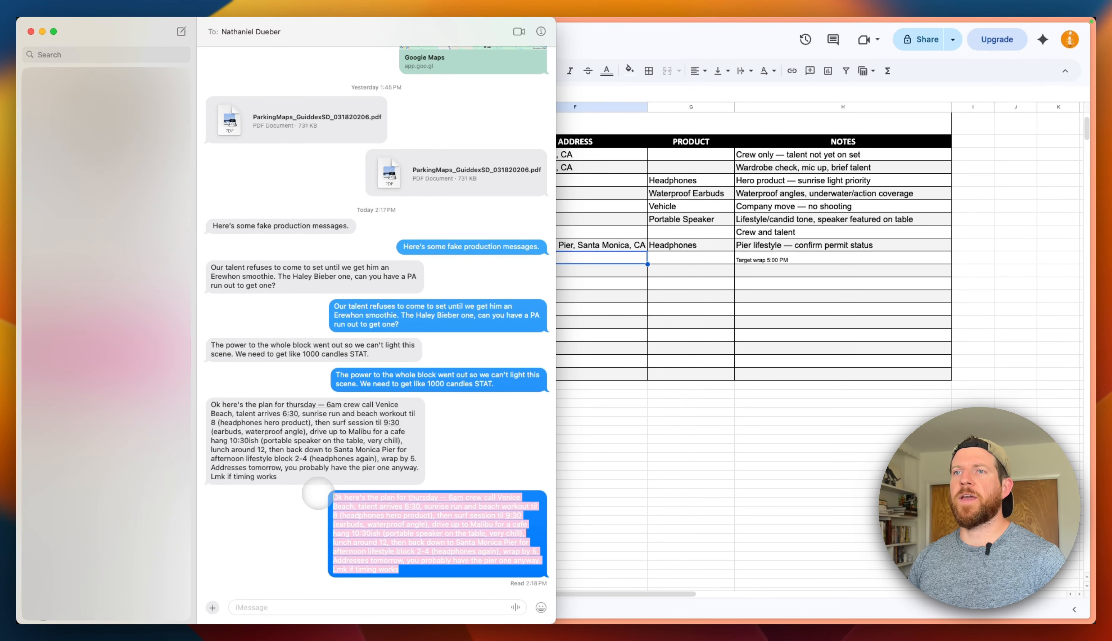
- Switch to Claude and insert the TextExpander snippet "BoB - Text to Schedule Google Sheets" into the new chat
{"action": "key", "text": "super+Tab"}
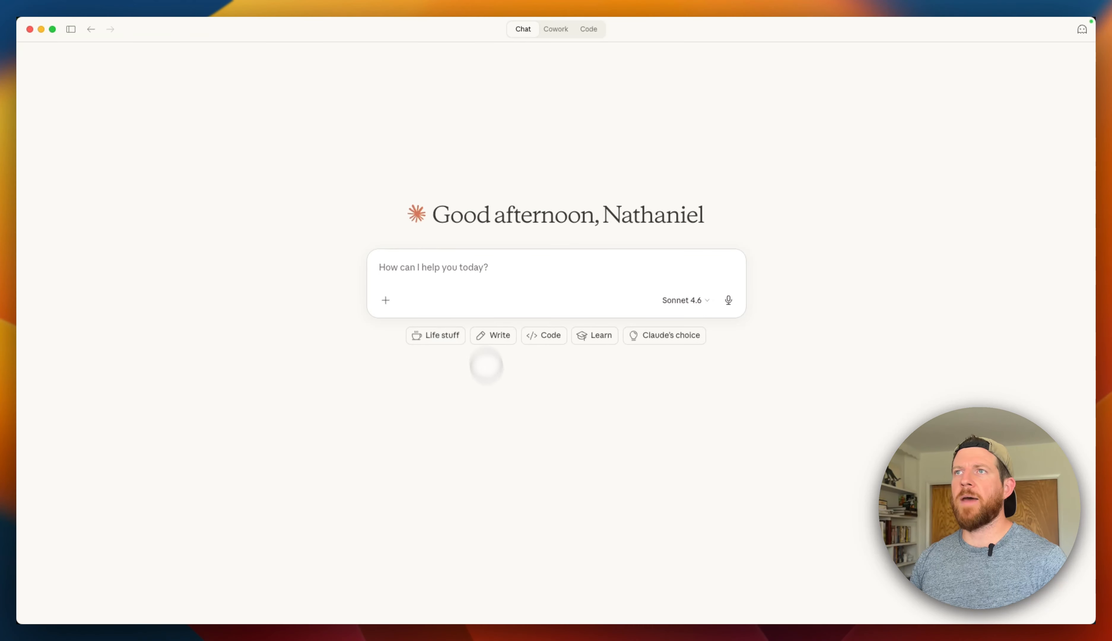
{"action": "key", "text": "ctrl+alt+space"}
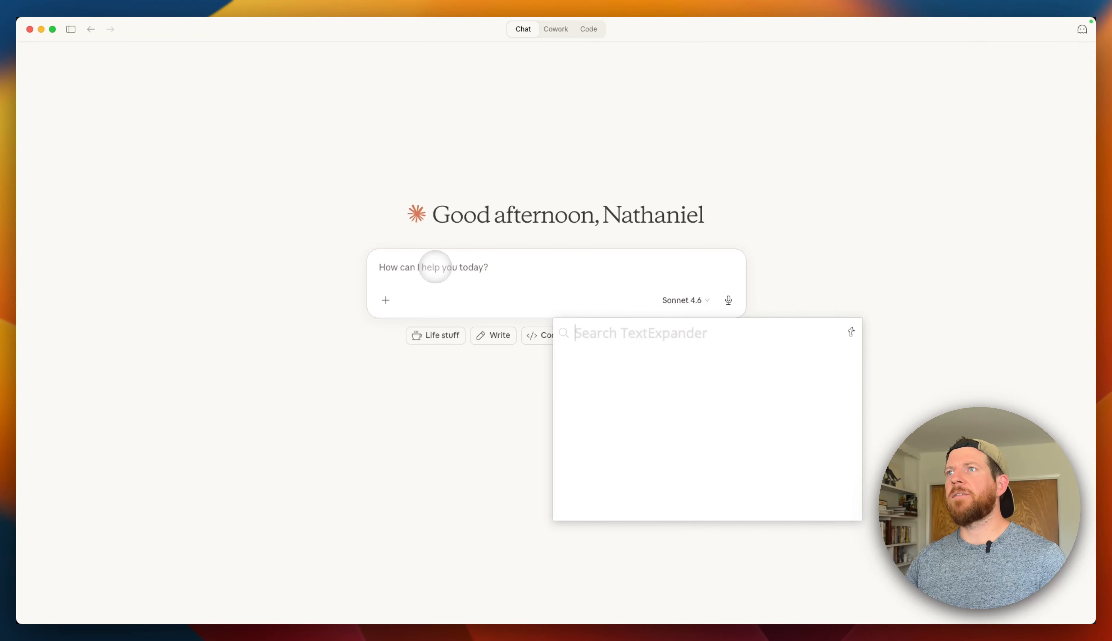
{"action": "type", "text": "bob"}
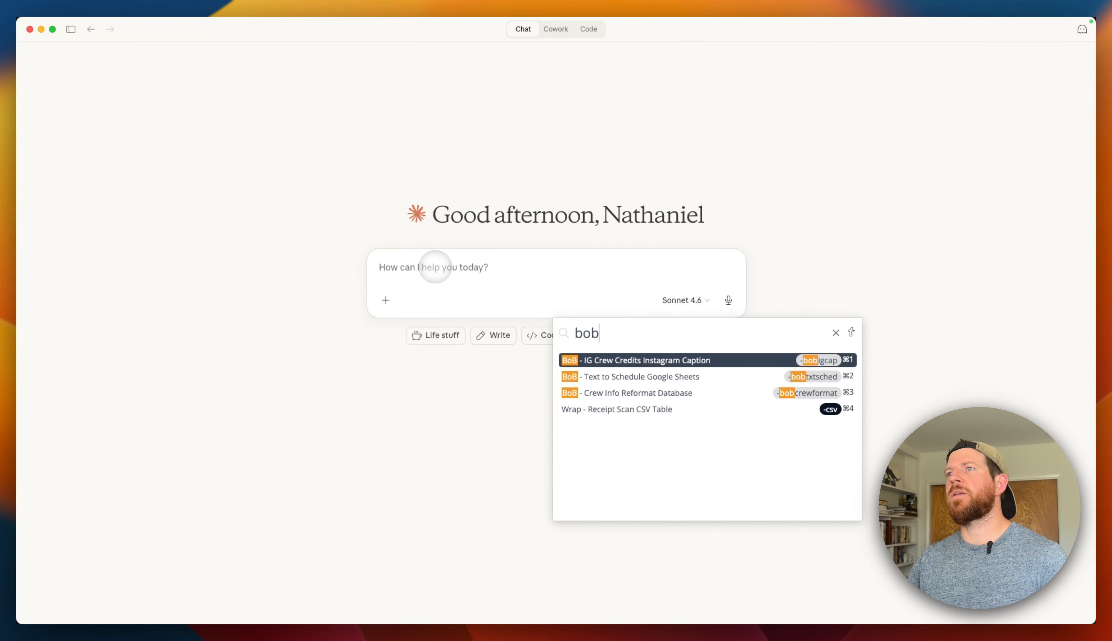
{"action": "key", "text": "Down"}
{"action": "key", "text": "Return"}
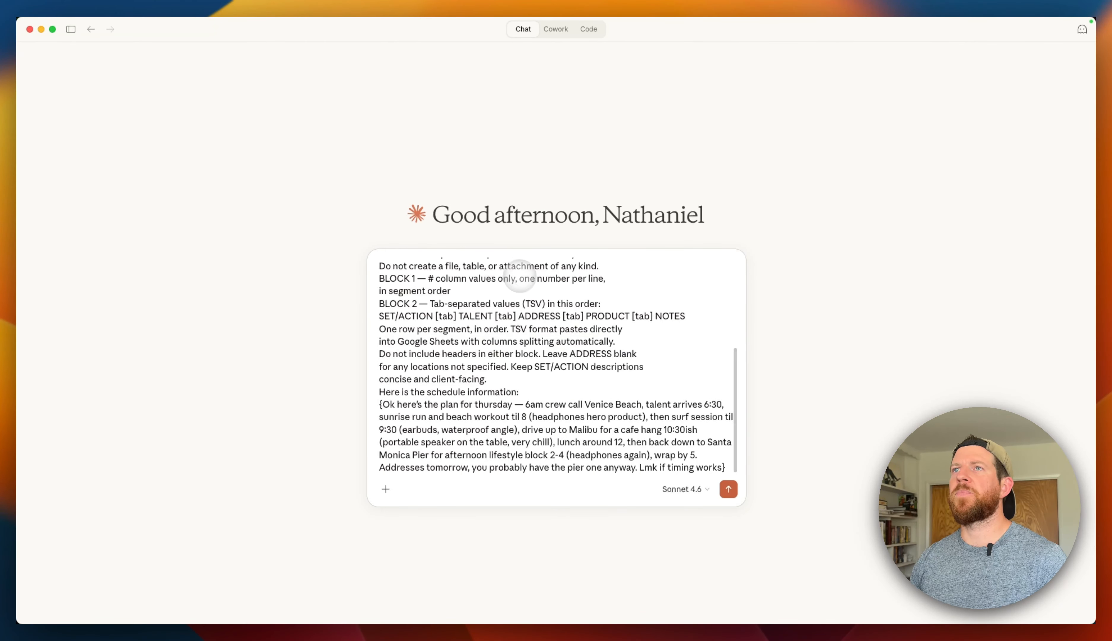
- Add blank lines before and after the prompt's column structure section and review the instruction to return two plain text blocks
{"action": "scroll", "coordinate": [566, 194], "scroll_direction": "up", "scroll_amount": 5}
{"action": "left_click_drag", "start_coordinate": [352, 174], "coordinate": [688, 193]}
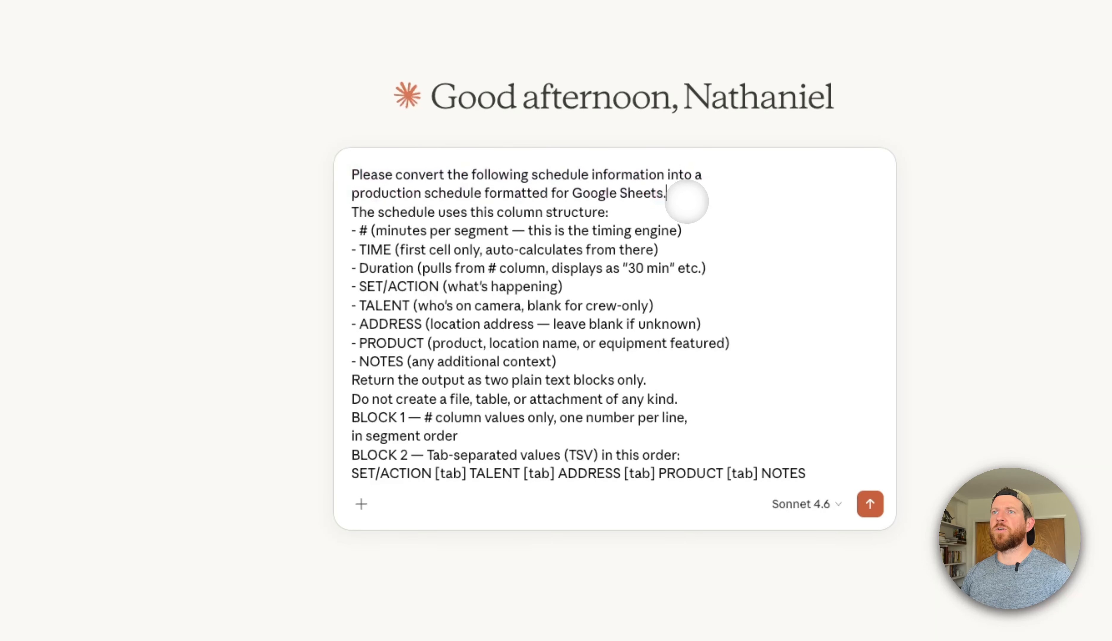
{"action": "left_click", "coordinate": [353, 212]}
{"action": "key", "text": "shift+Return"}
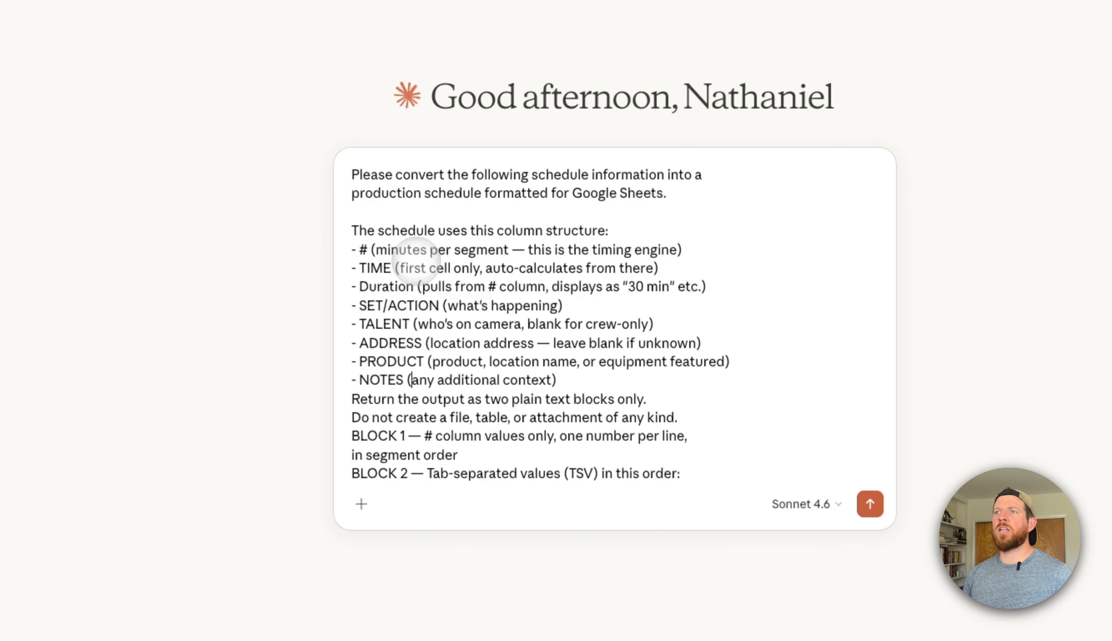
{"action": "left_click", "coordinate": [596, 378]}
{"action": "key", "text": "shift+Return"}
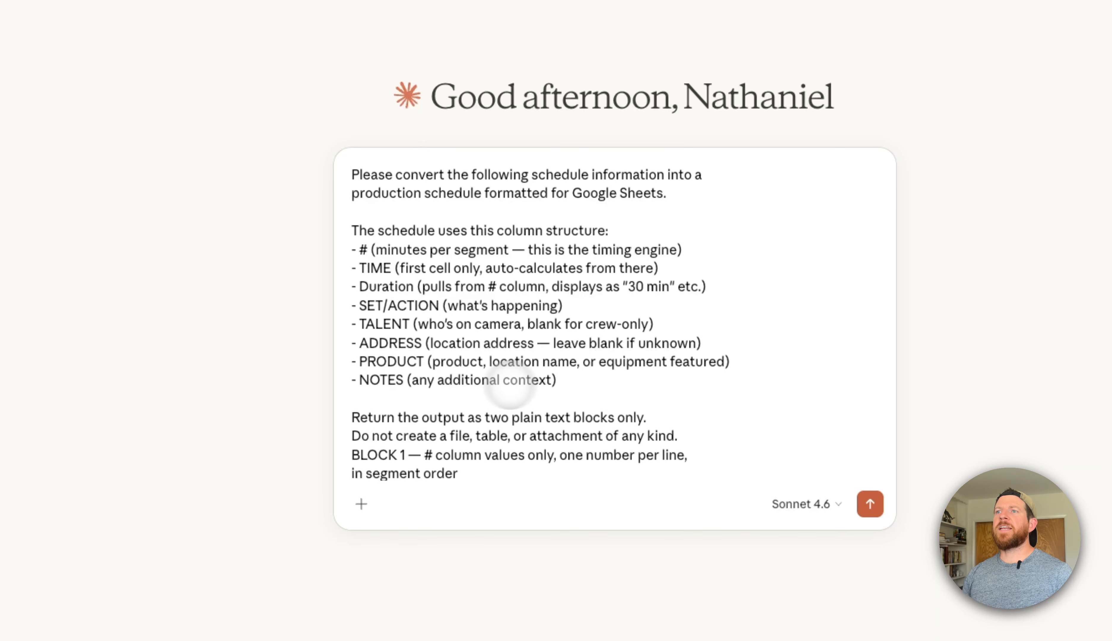
{"action": "scroll", "coordinate": [509, 385], "scroll_direction": "down", "scroll_amount": 2}
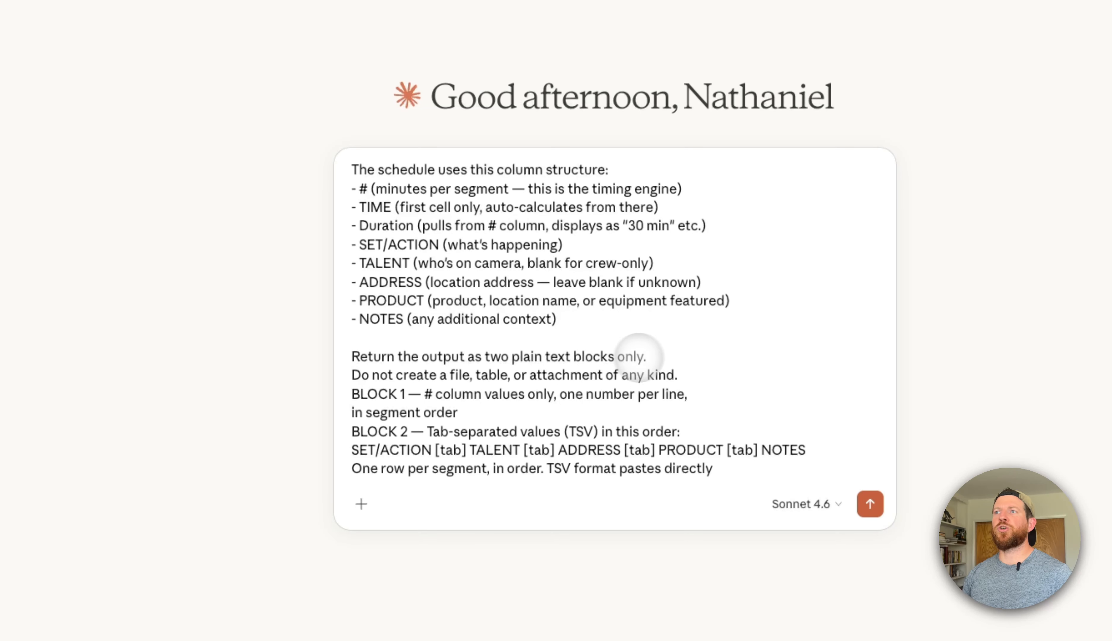
{"action": "left_click", "coordinate": [642, 356]}
{"action": "left_click_drag", "start_coordinate": [561, 357], "coordinate": [557, 356]}
{"action": "left_click", "coordinate": [581, 377]}
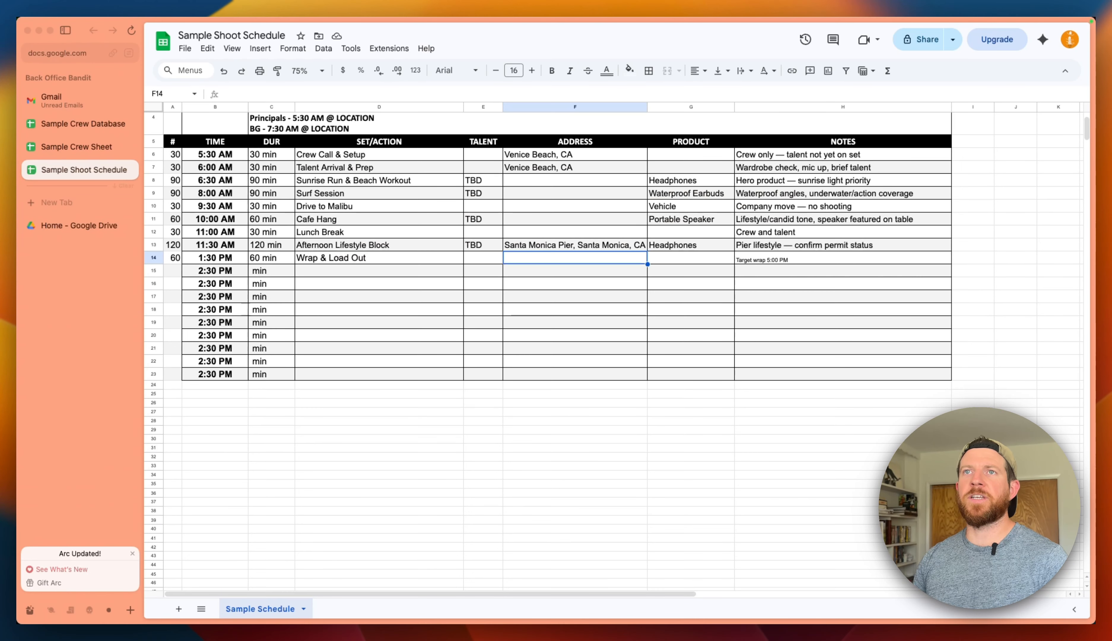
- In Google Sheets, examine the TIME formulas from B6 down, the # values in A6:A14 and the duration formula in C6
{"action": "left_click", "coordinate": [215, 154]}
{"action": "key", "text": "Down"}
{"action": "key", "text": "Down"}
{"action": "key", "text": "Down"}
{"action": "key", "text": "Down"}
{"action": "key", "text": "Down"}
{"action": "key", "text": "Down"}
{"action": "key", "text": "Down"}
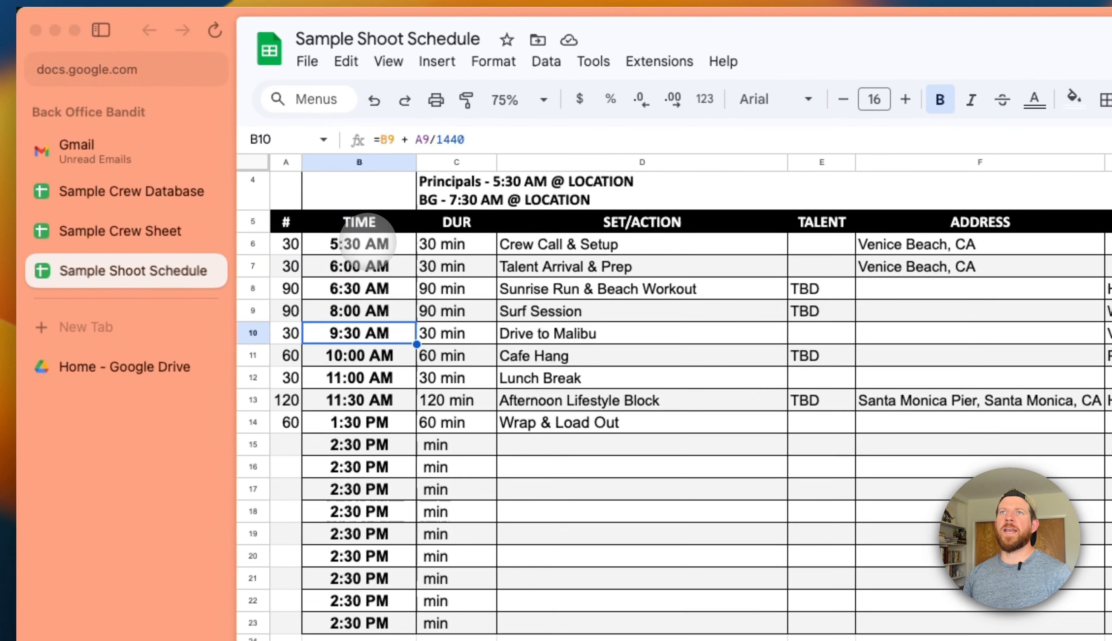
{"action": "key", "text": "Down"}
{"action": "key", "text": "Up"}
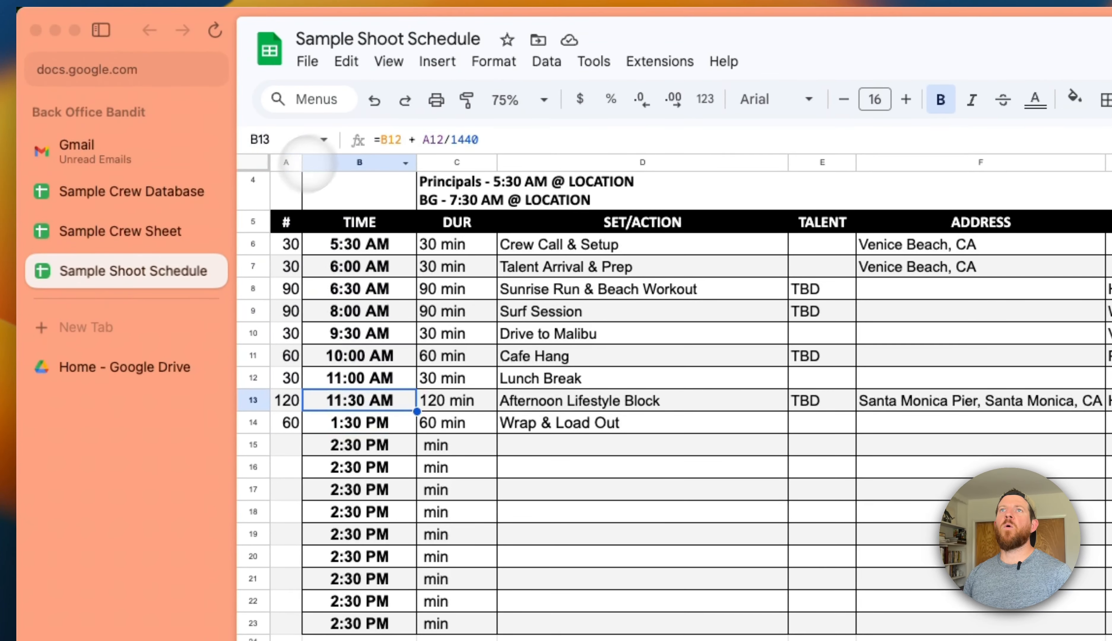
{"action": "left_click_drag", "start_coordinate": [287, 244], "coordinate": [287, 422]}
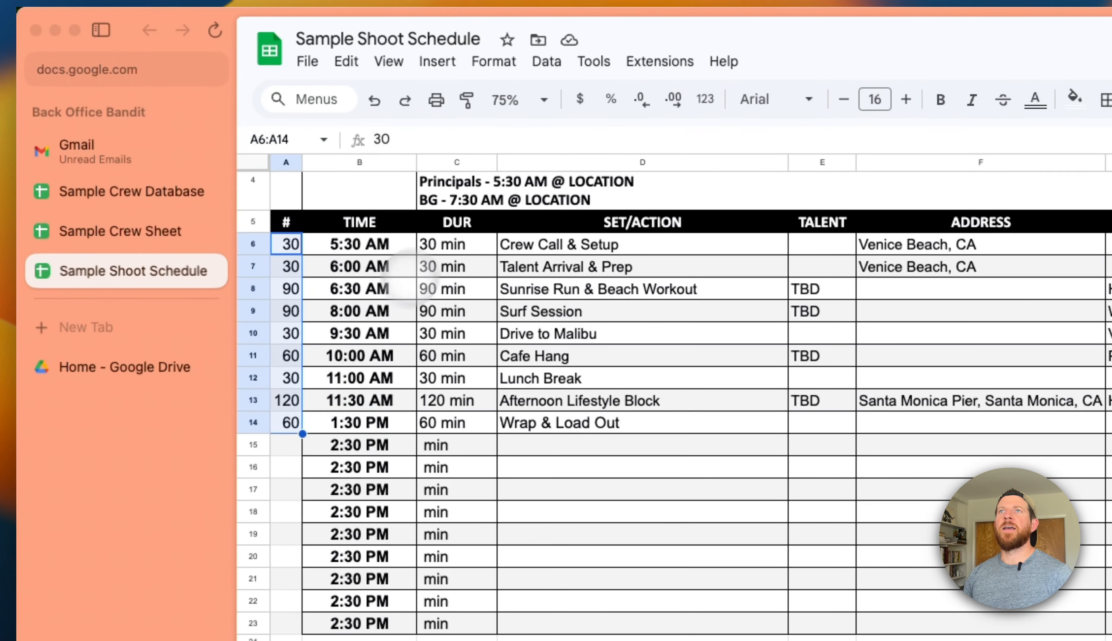
{"action": "left_click", "coordinate": [437, 244]}
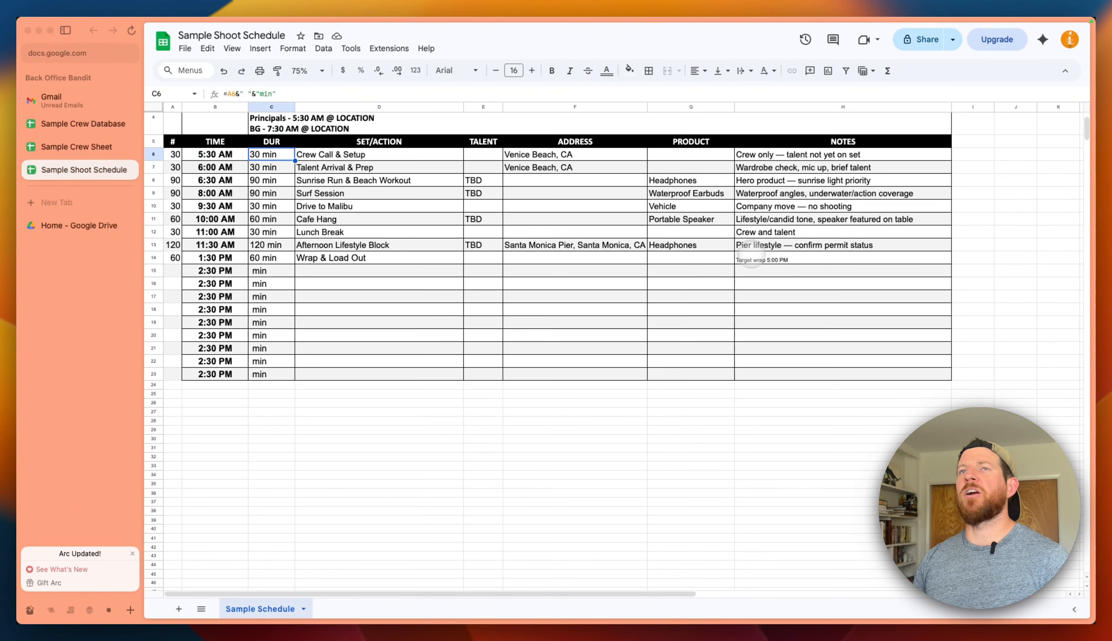
- Highlight the #, TIME and DUR cells of the segment rows, starting from A6, to review the timing columns
{"action": "left_click", "coordinate": [170, 155]}
{"action": "key", "text": "shift+Right"}
{"action": "key", "text": "shift+Right"}
{"action": "key", "text": "shift+Down"}
{"action": "key", "text": "shift+Down"}
{"action": "key", "text": "shift+Down"}
{"action": "key", "text": "shift+Down"}
{"action": "key", "text": "shift+Down"}
{"action": "key", "text": "shift+Down"}
{"action": "key", "text": "shift+Down"}
{"action": "key", "text": "shift+Down"}
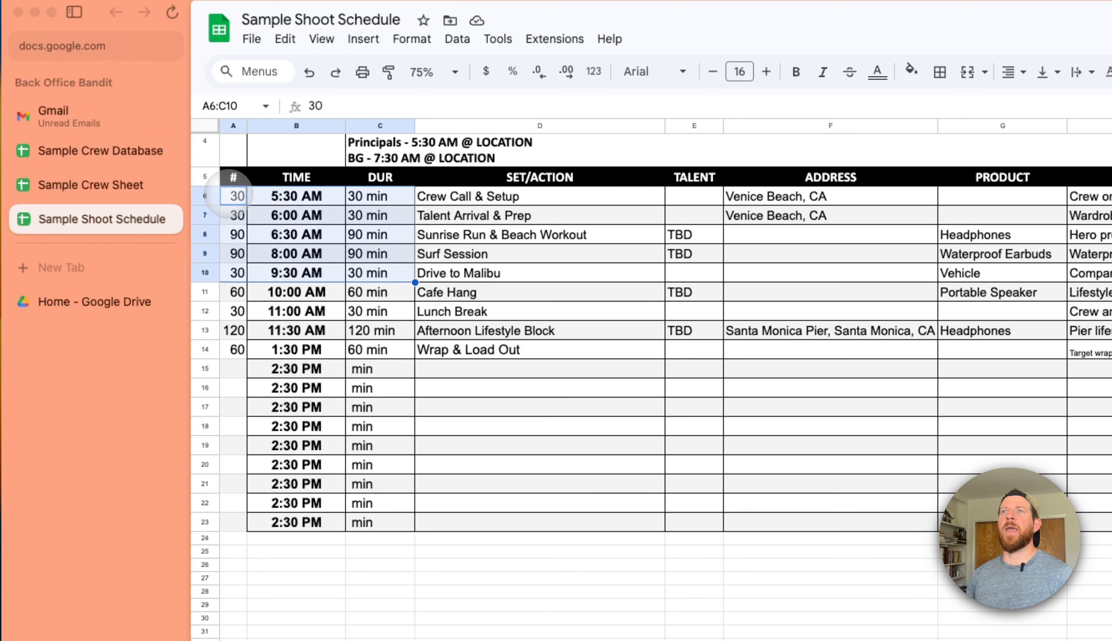
{"action": "left_click", "coordinate": [249, 180]}
{"action": "key", "text": "Left"}
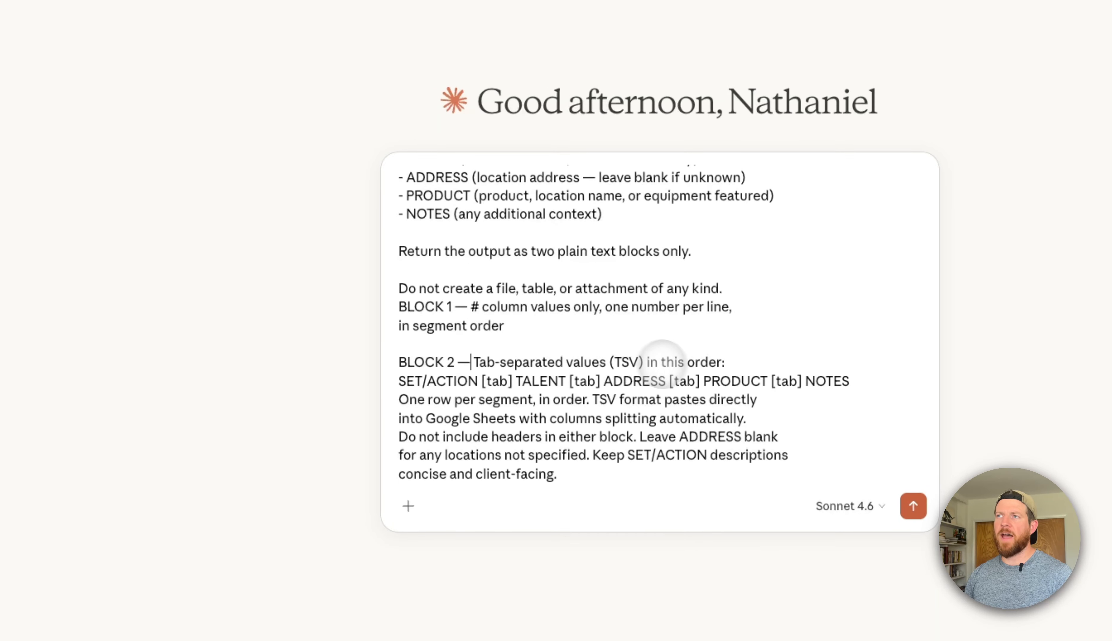
- In the Claude prompt, set off "Do not include headers in either block." with blank lines before and after it
{"action": "left_click", "coordinate": [762, 413]}
{"action": "key", "text": "shift+Return"}
{"action": "left_click", "coordinate": [640, 455]}
{"action": "key", "text": "shift+Return"}
{"action": "key", "text": "shift+Return"}
{"action": "left_click", "coordinate": [489, 419]}
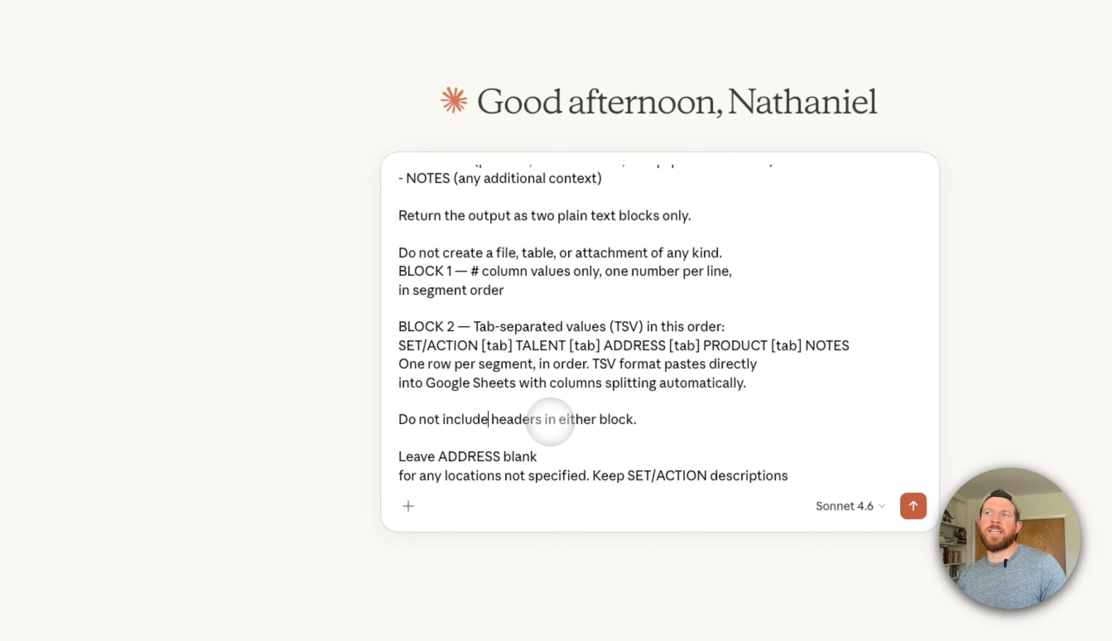
- Separate the ADDRESS instruction from "Keep SET/ACTION descriptions concise and client-facing." with a blank line in the prompt
{"action": "left_click", "coordinate": [552, 455]}
{"action": "scroll", "coordinate": [556, 450], "scroll_direction": "down", "scroll_amount": 2}
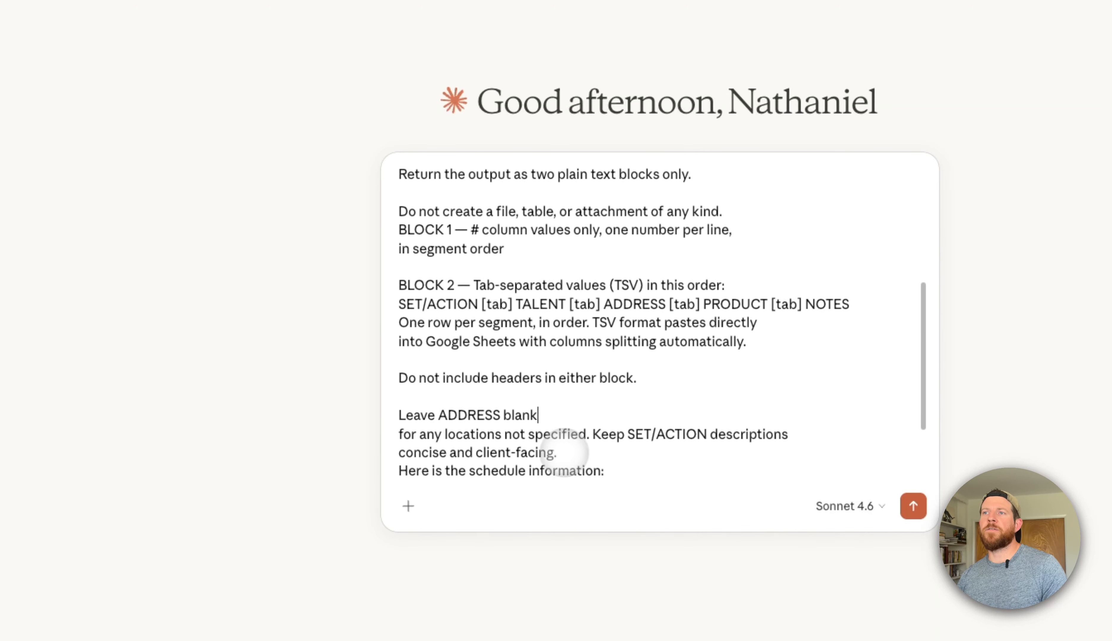
{"action": "left_click", "coordinate": [590, 434]}
{"action": "key", "text": "shift+Return"}
{"action": "key", "text": "shift+Return"}
{"action": "left_click_drag", "start_coordinate": [591, 386], "coordinate": [428, 366]}
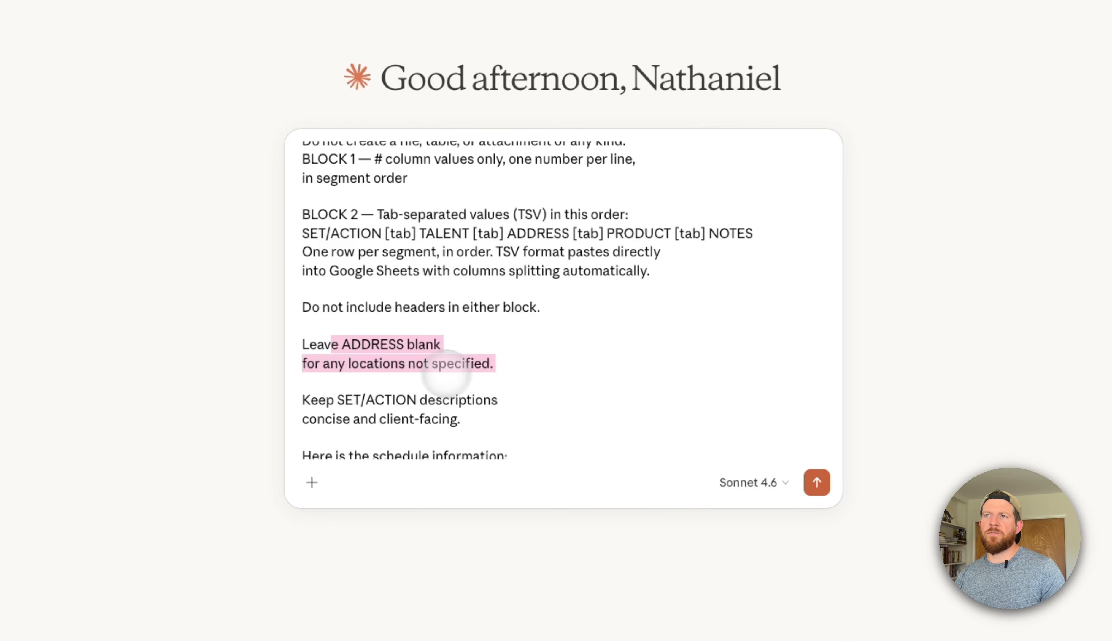
{"action": "left_click", "coordinate": [459, 380]}
- Check the shoot plan text between the braces at the end of the prompt and send the prompt to Claude
{"action": "scroll", "coordinate": [467, 378], "scroll_direction": "down", "scroll_amount": 1}
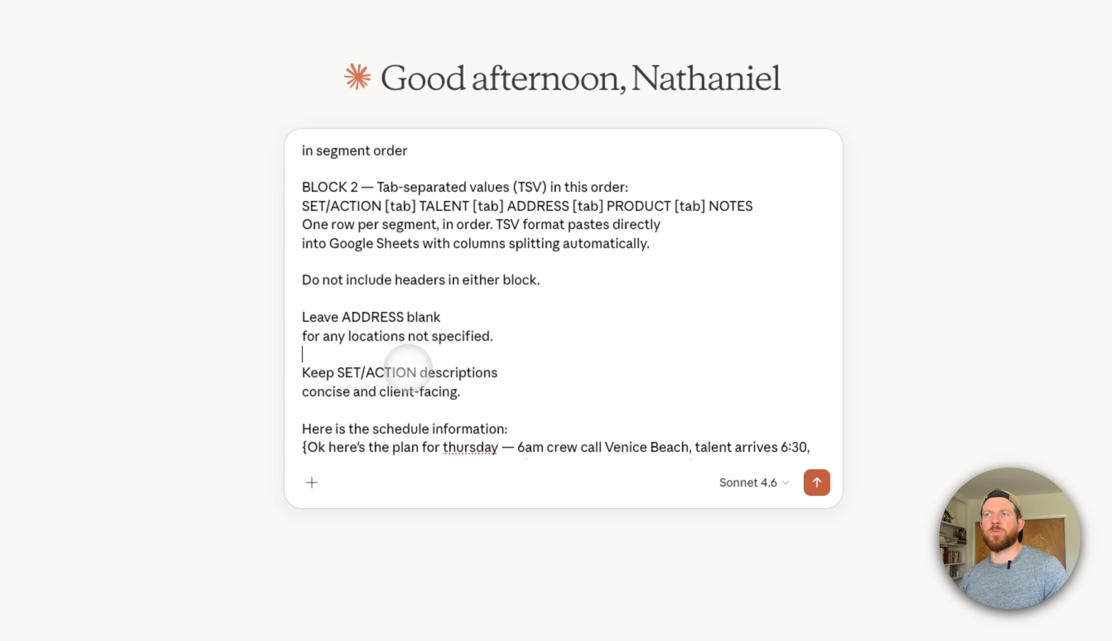
{"action": "scroll", "coordinate": [412, 380], "scroll_direction": "down", "scroll_amount": 1}
{"action": "left_click", "coordinate": [415, 383]}
{"action": "scroll", "coordinate": [536, 372], "scroll_direction": "down", "scroll_amount": 4}
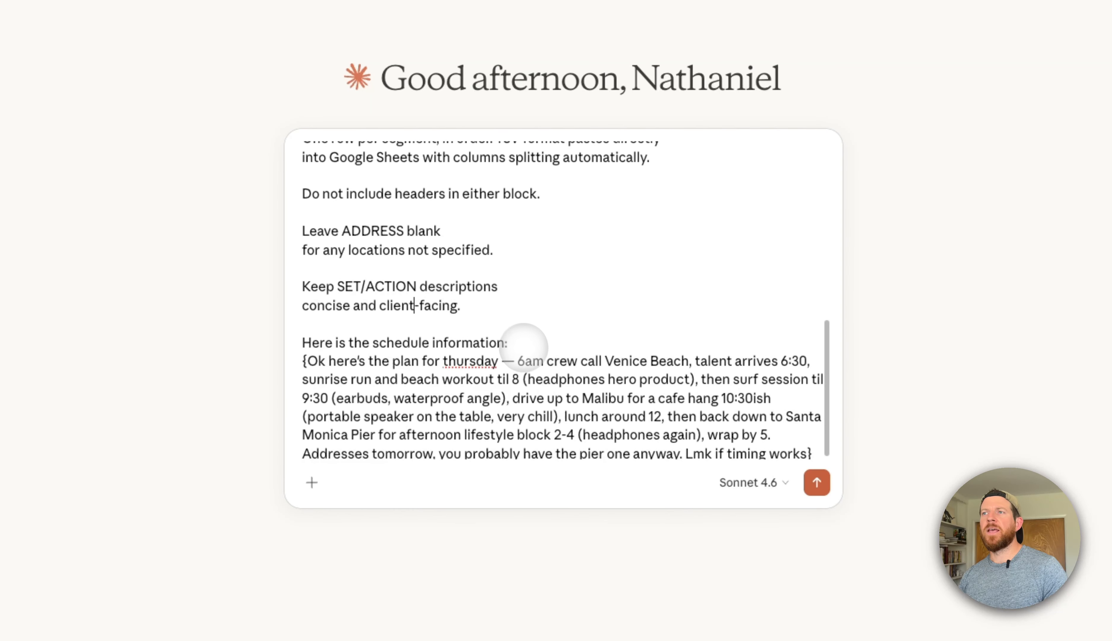
{"action": "left_click_drag", "start_coordinate": [308, 361], "coordinate": [811, 454]}
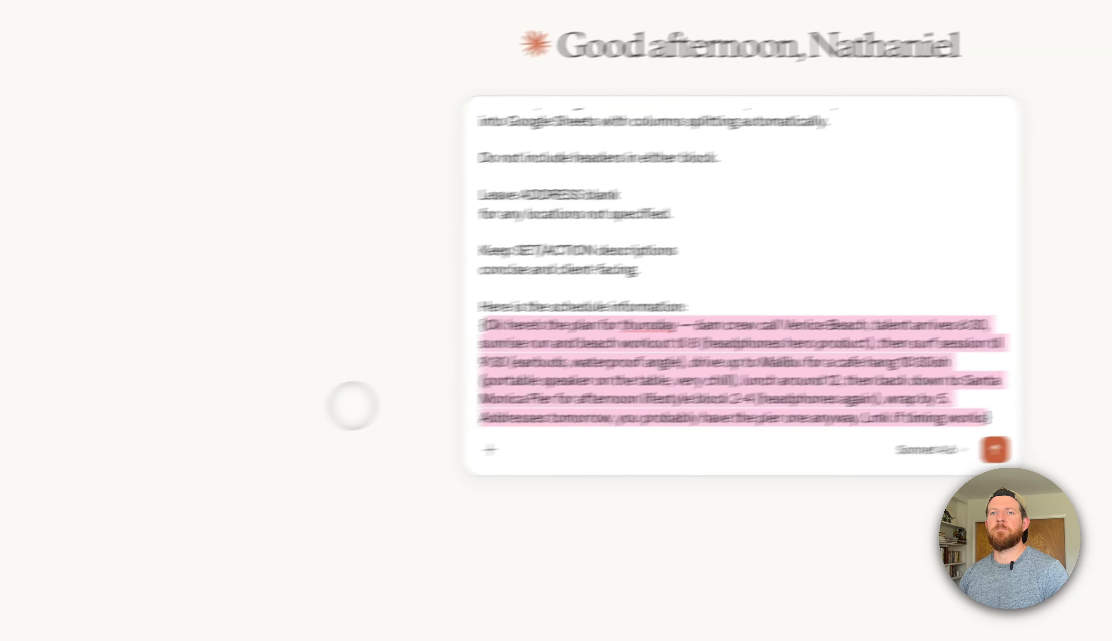
{"action": "key", "text": "Return"}
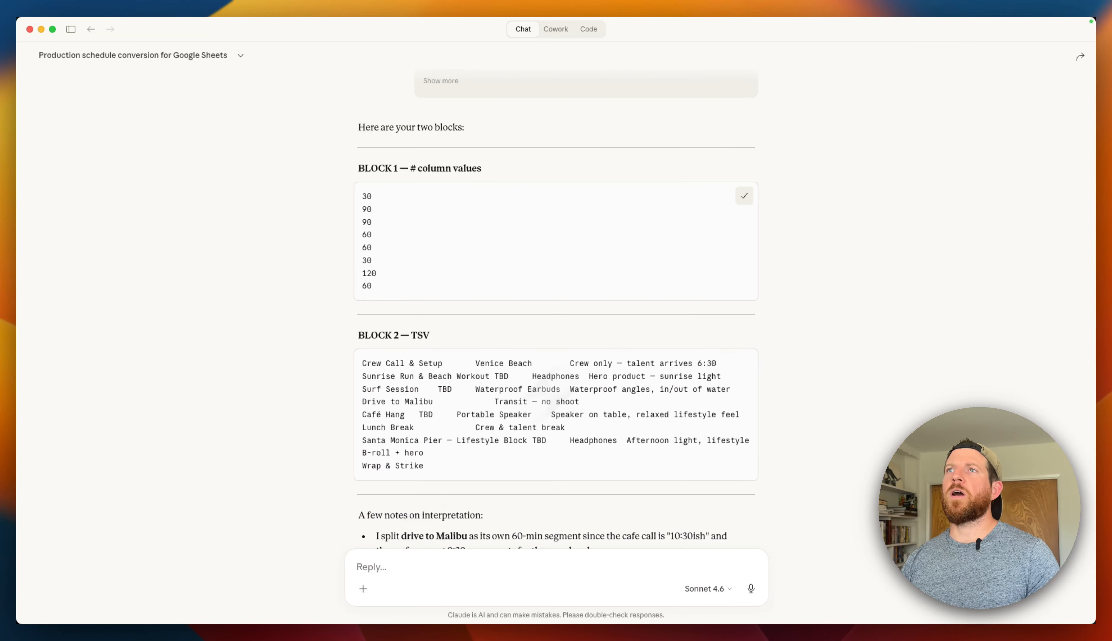
- Switch to Google Sheets and paste Claude's BLOCK 1 values into the # column starting at A6
{"action": "key", "text": "super+Tab"}
{"action": "left_click", "coordinate": [178, 155]}
{"action": "key", "text": "super+v"}
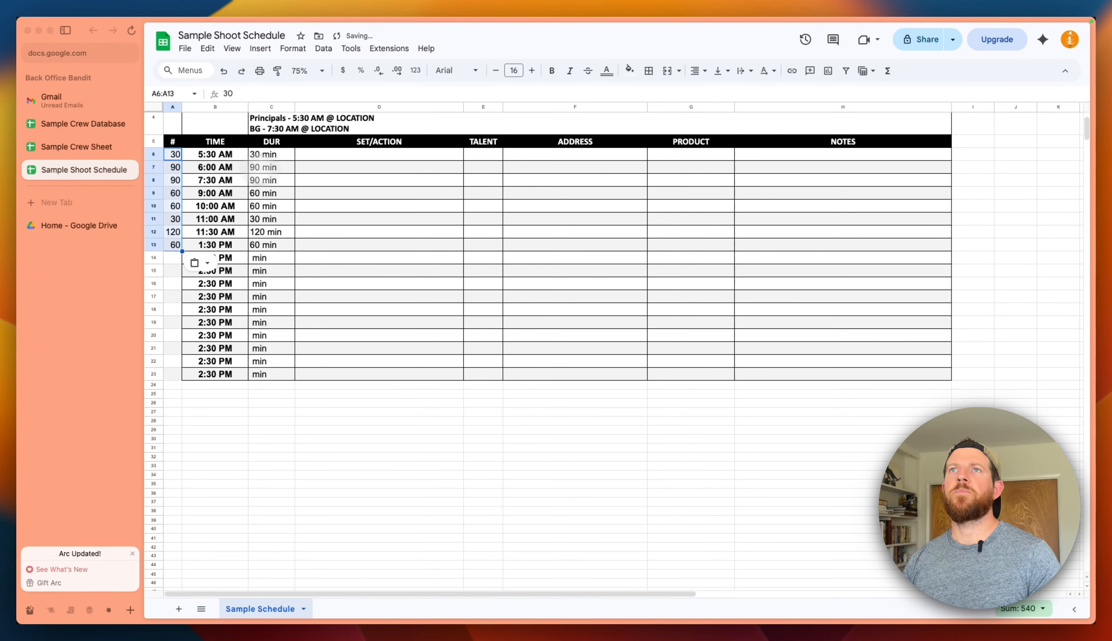
- Copy the BLOCK 2 TSV from Claude's reply and paste it into the shoot schedule in Google Sheets starting at D6
{"action": "key", "text": "super+Tab"}
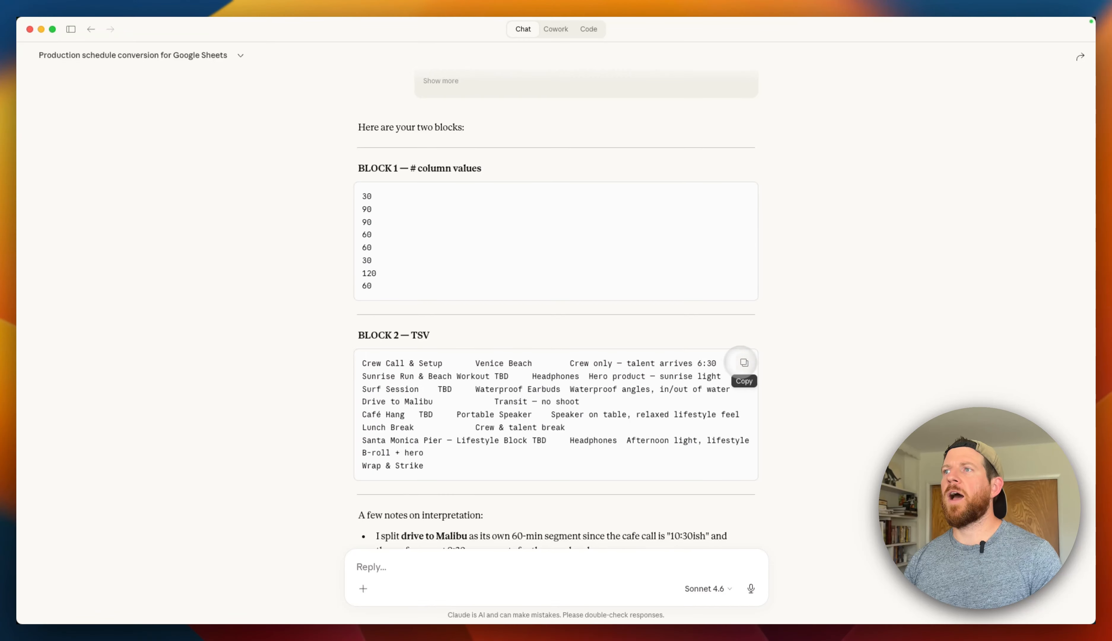
{"action": "key", "text": "super+Tab"}
{"action": "left_click", "coordinate": [356, 154]}
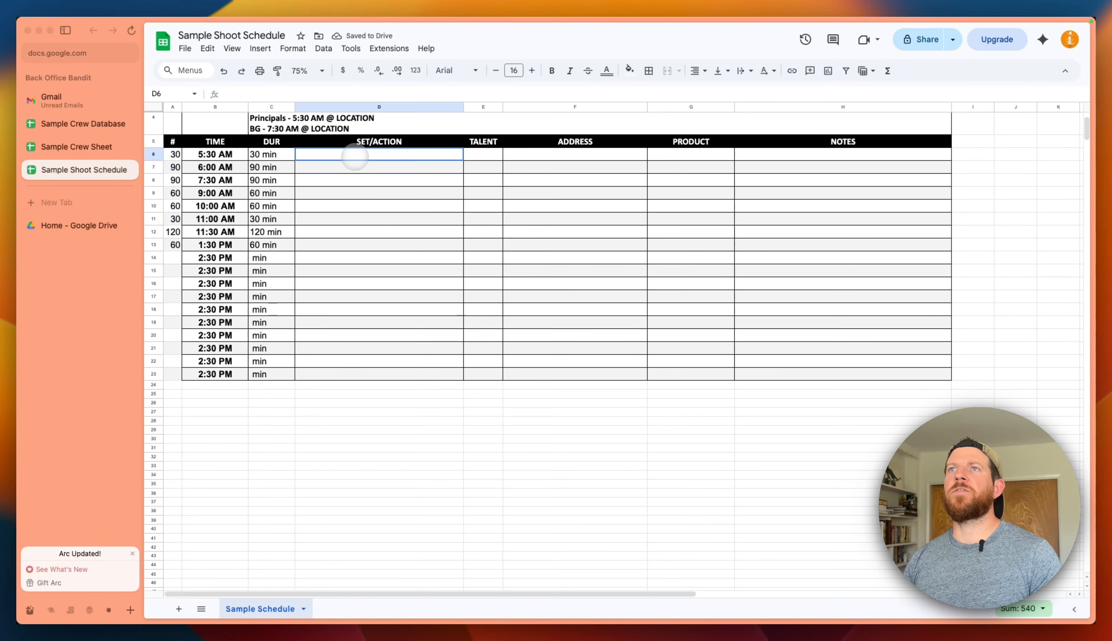
{"action": "key", "text": "super+v"}
- Review the pasted SET/ACTION, TALENT, ADDRESS, PRODUCT and NOTES entries in rows 6 to 13 against their column headers and times
{"action": "left_click", "coordinate": [483, 283]}
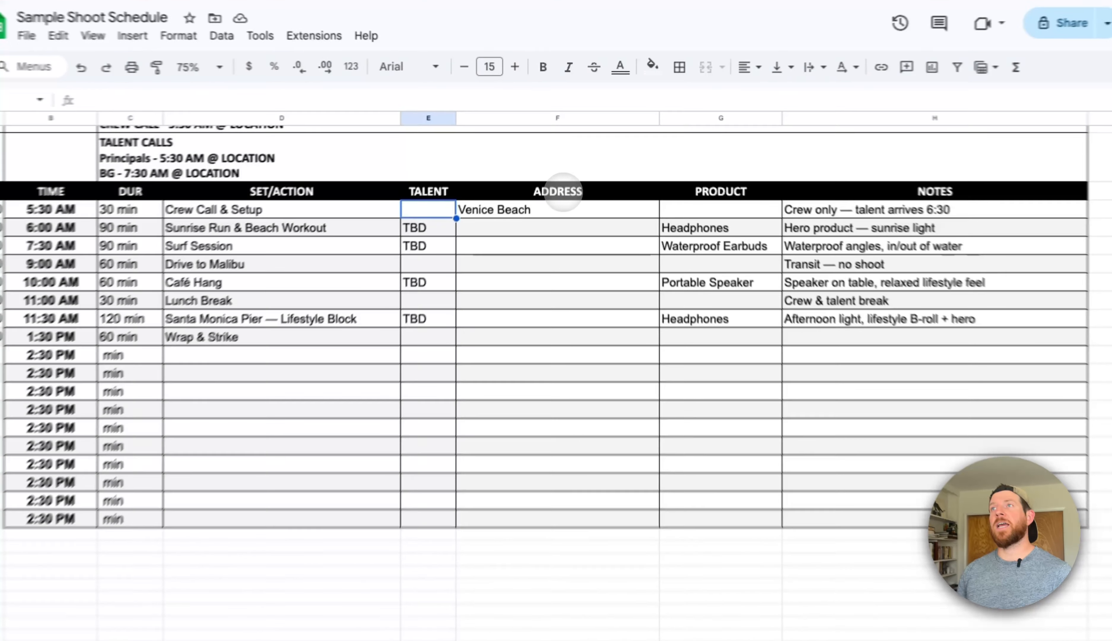
{"action": "left_click", "coordinate": [569, 159]}
{"action": "left_click", "coordinate": [677, 160]}
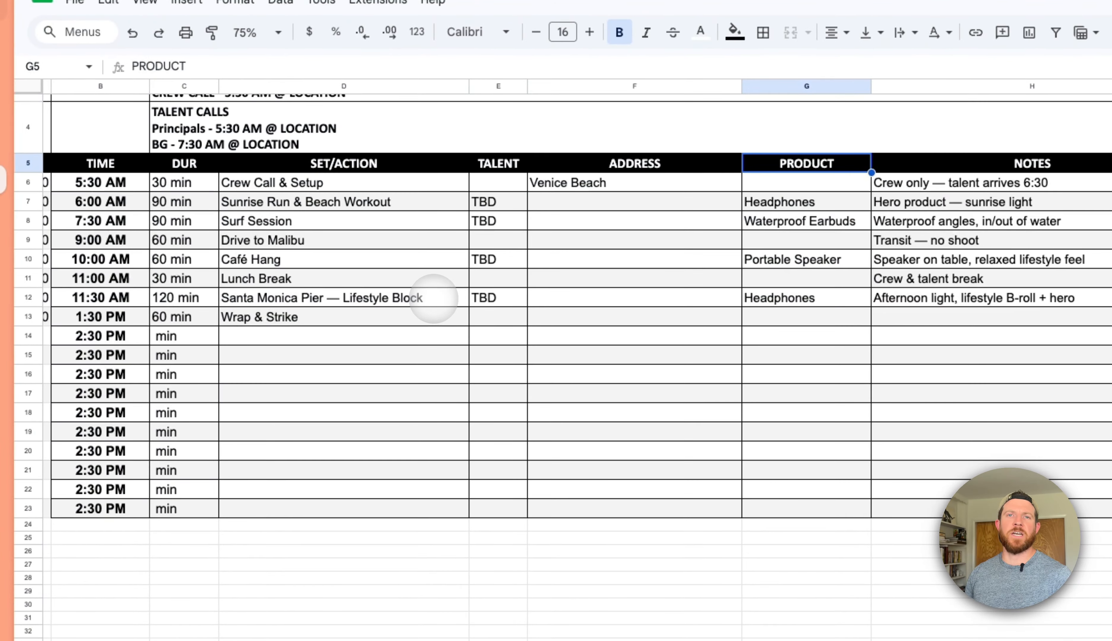
{"action": "left_click", "coordinate": [478, 314]}
{"action": "left_click", "coordinate": [1032, 353]}
{"action": "left_click", "coordinate": [1056, 319]}
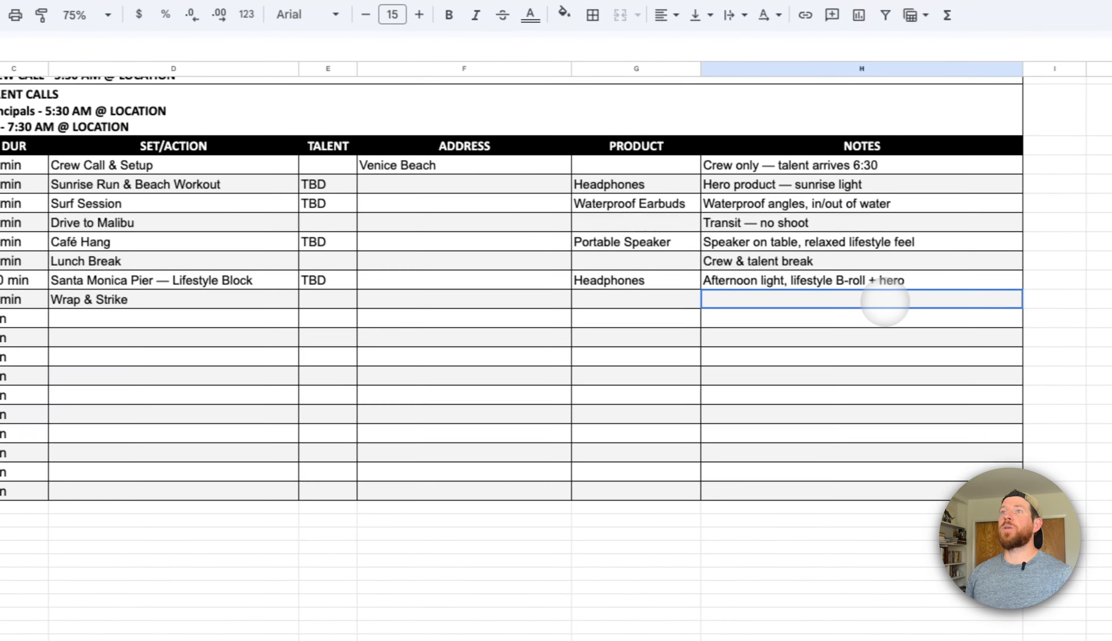
{"action": "left_click_drag", "start_coordinate": [885, 303], "coordinate": [169, 168]}
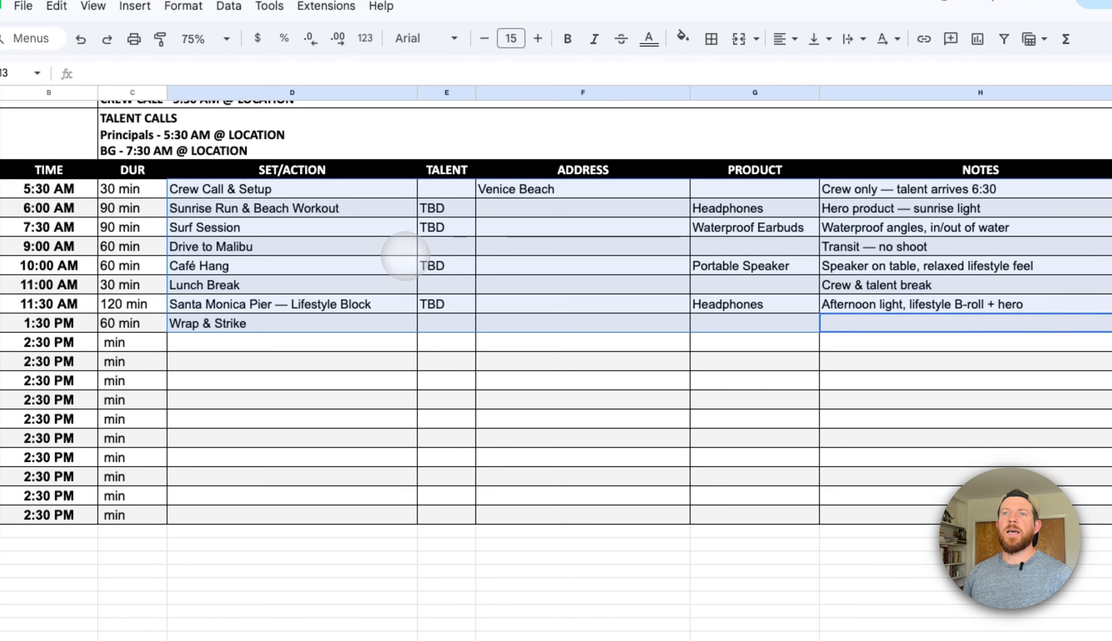
{"action": "left_click", "coordinate": [790, 247]}
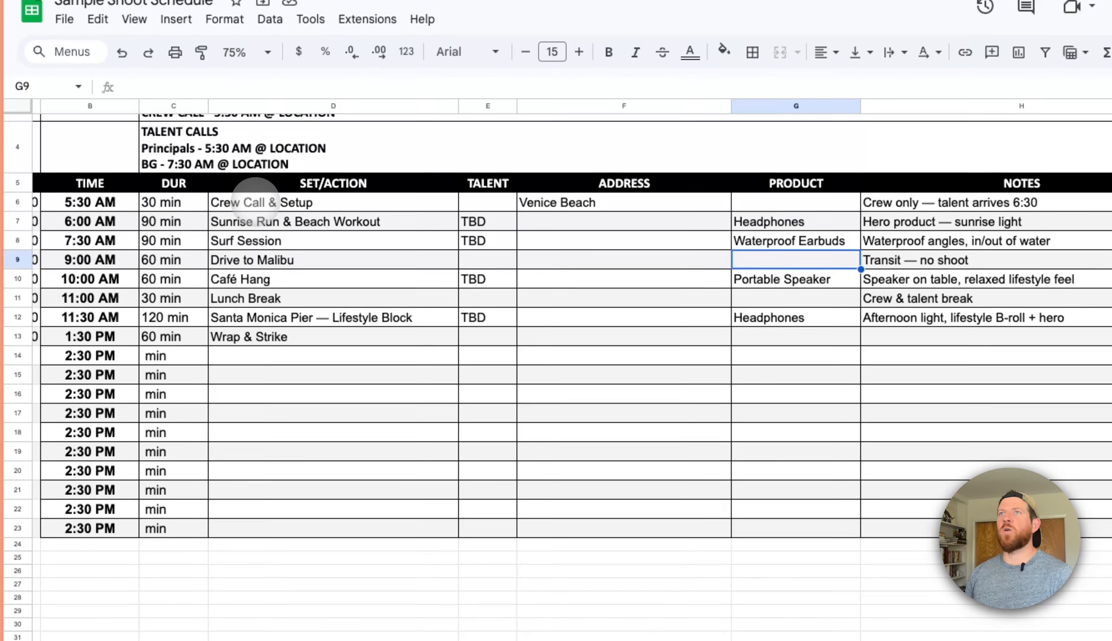
{"action": "left_click_drag", "start_coordinate": [212, 188], "coordinate": [878, 337]}
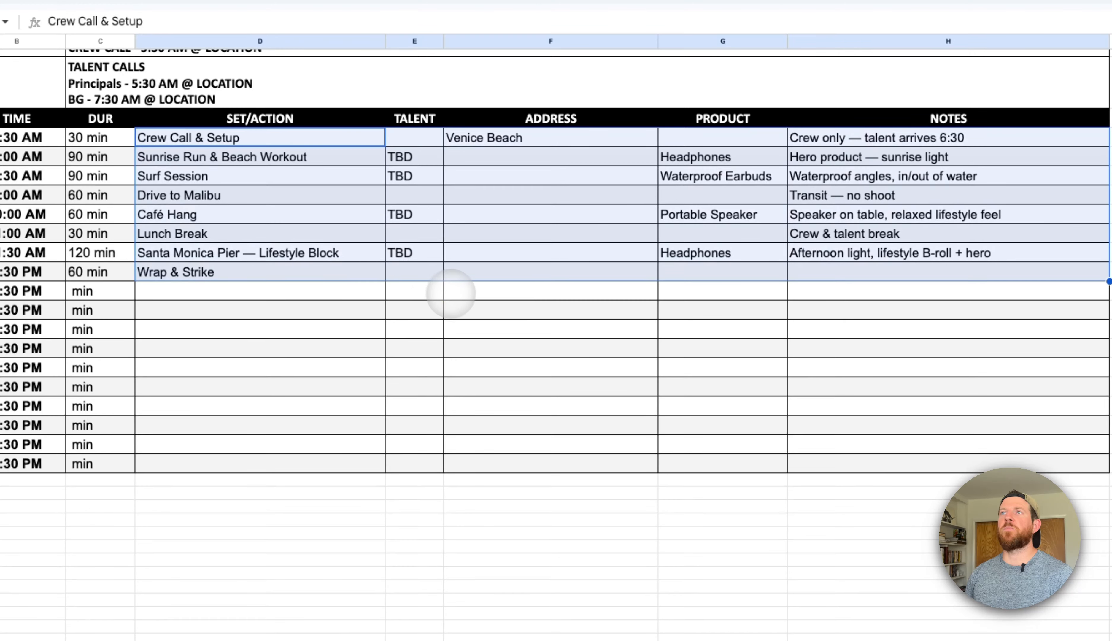
{"action": "left_click", "coordinate": [456, 297]}
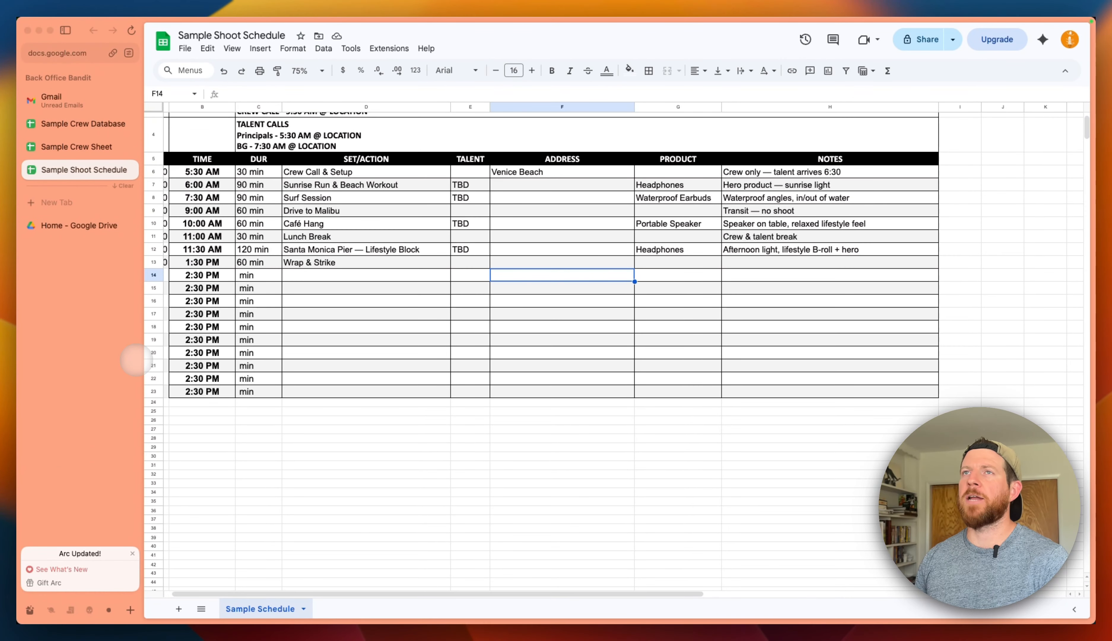
{"action": "left_click", "coordinate": [468, 249]}
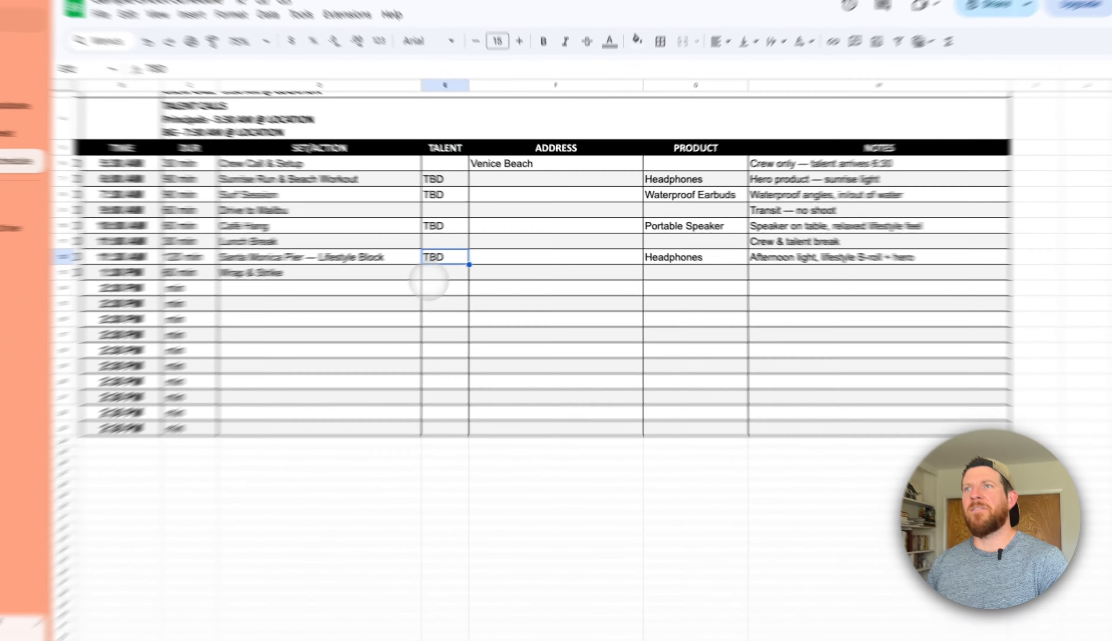
{"action": "left_click", "coordinate": [463, 261]}
{"action": "left_click", "coordinate": [678, 288]}
{"action": "left_click_drag", "start_coordinate": [785, 264], "coordinate": [430, 229]}
{"action": "left_click_drag", "start_coordinate": [322, 241], "coordinate": [165, 159]}
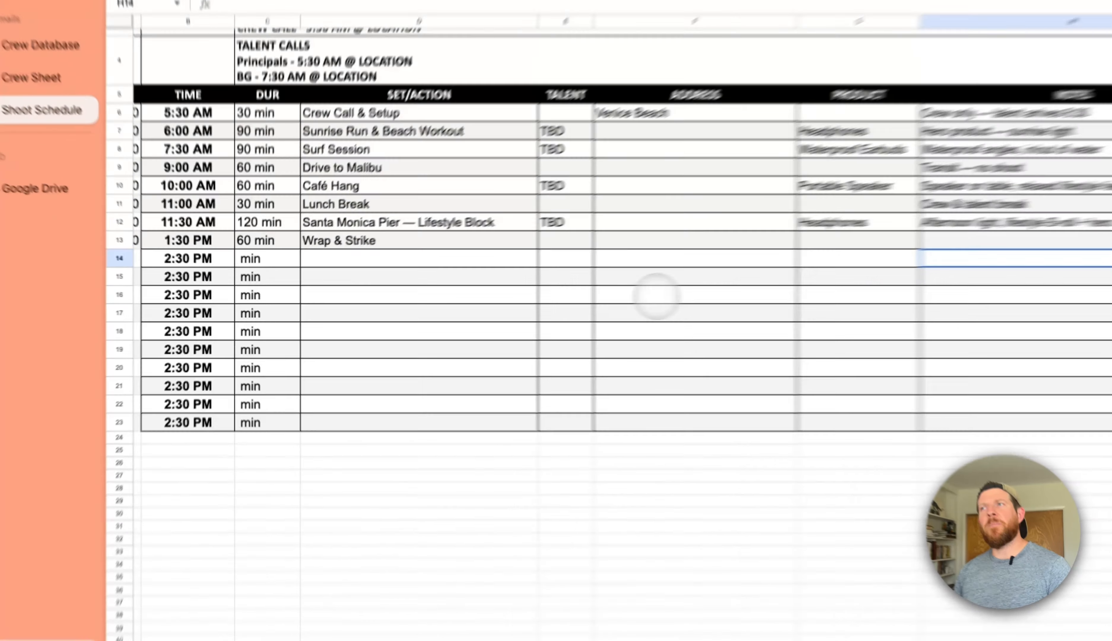
{"action": "left_click", "coordinate": [1017, 260]}
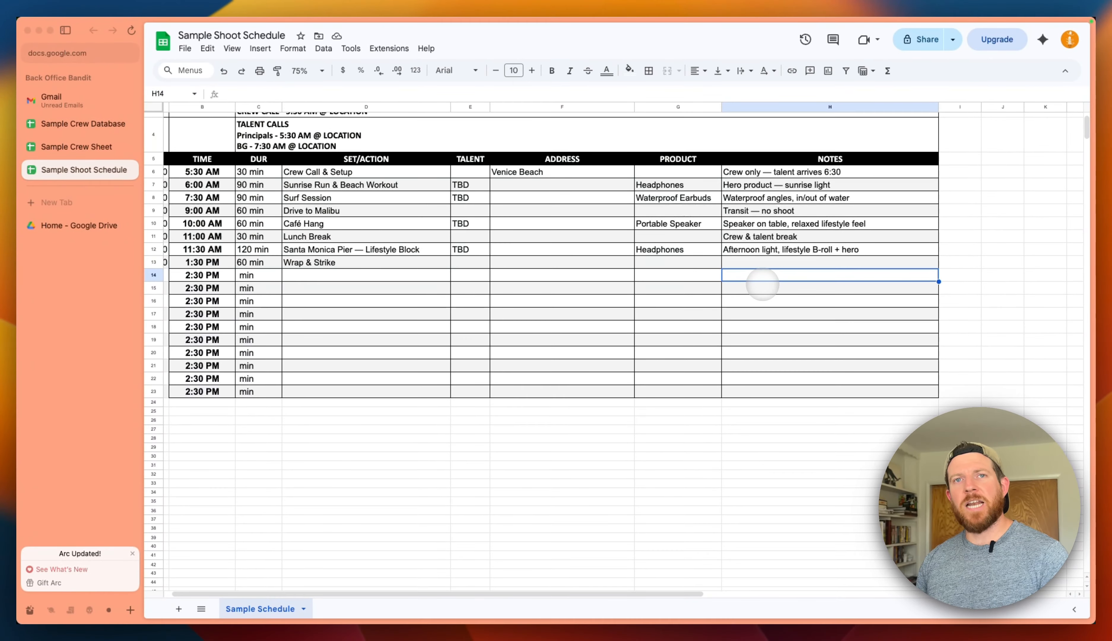